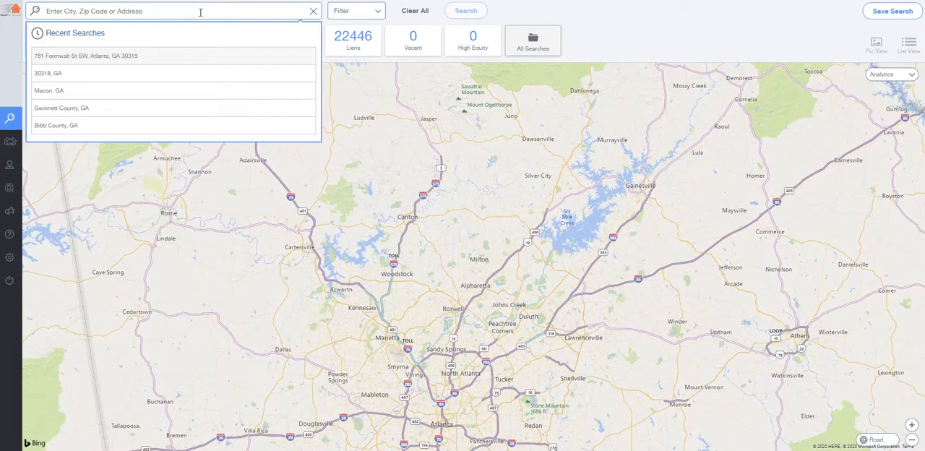
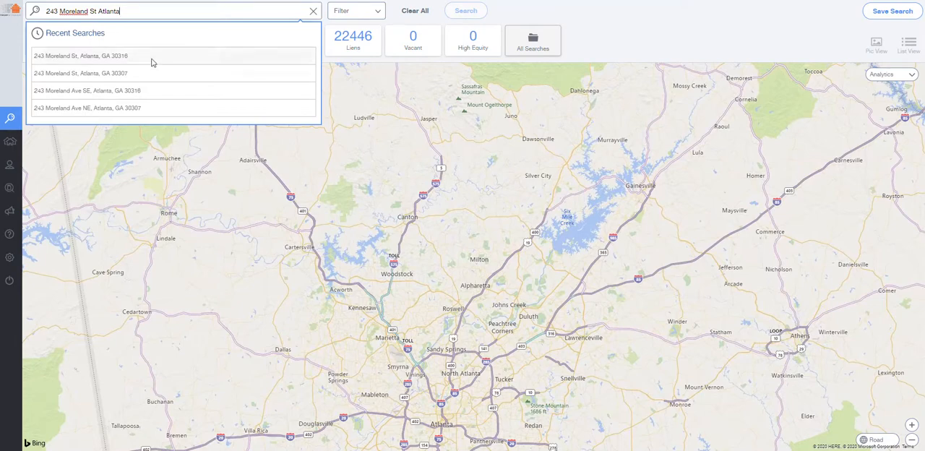
Search for the subject property by its street address in Atlanta, picking the first matching address suggestion
click(119, 58)
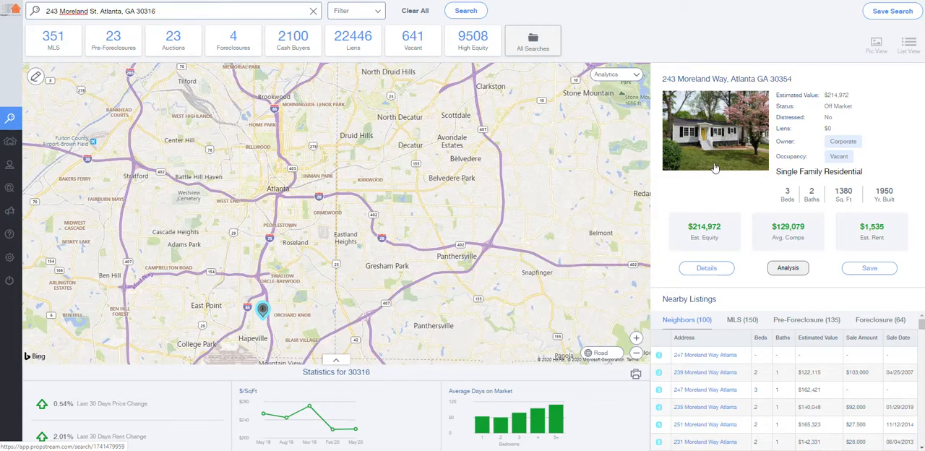
Open the found property's full details and review its mortgage and transaction history, MLS details and cash sale record
click(700, 269)
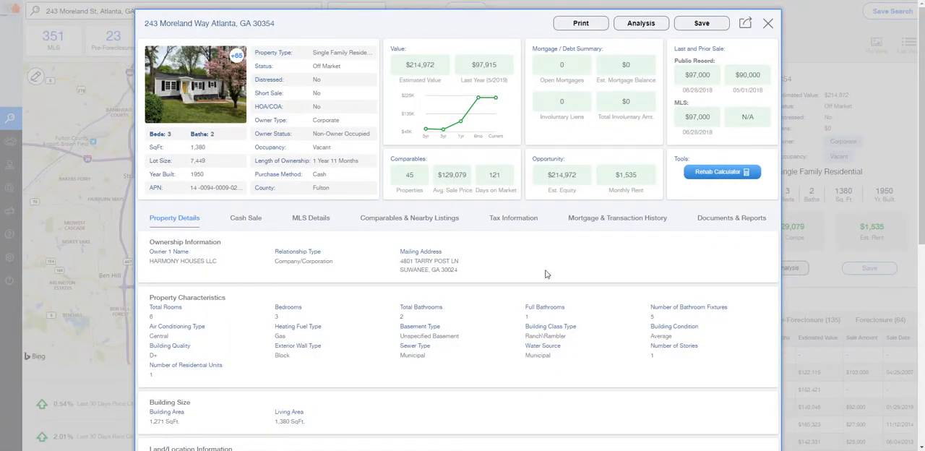
click(606, 223)
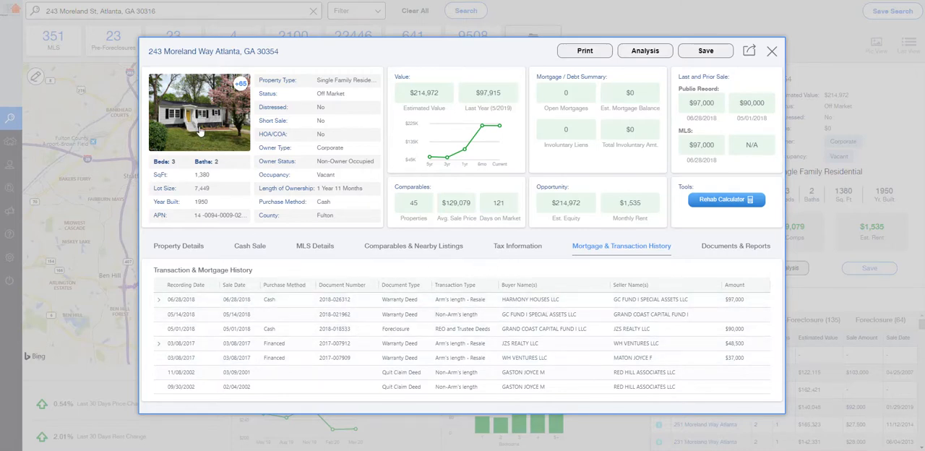
click(316, 248)
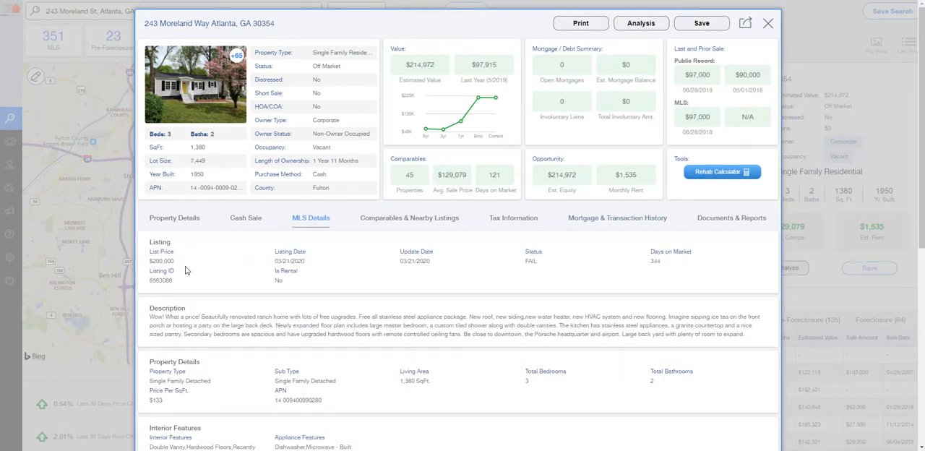
click(601, 219)
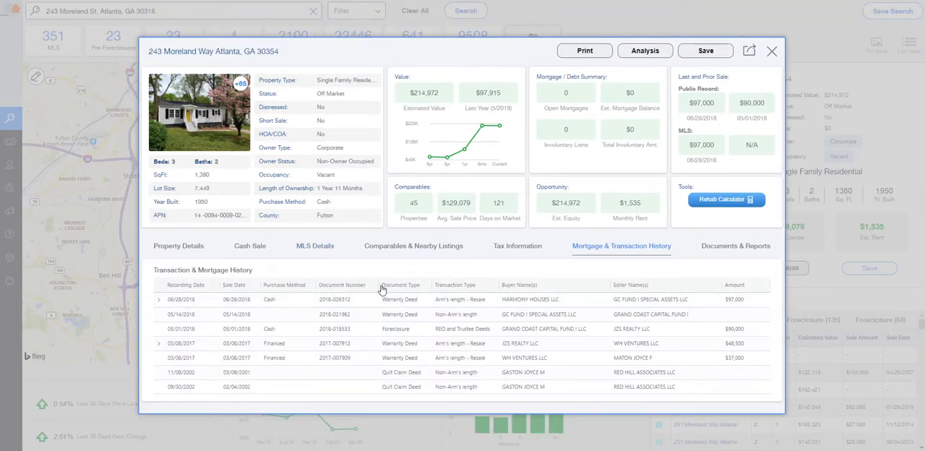
click(255, 250)
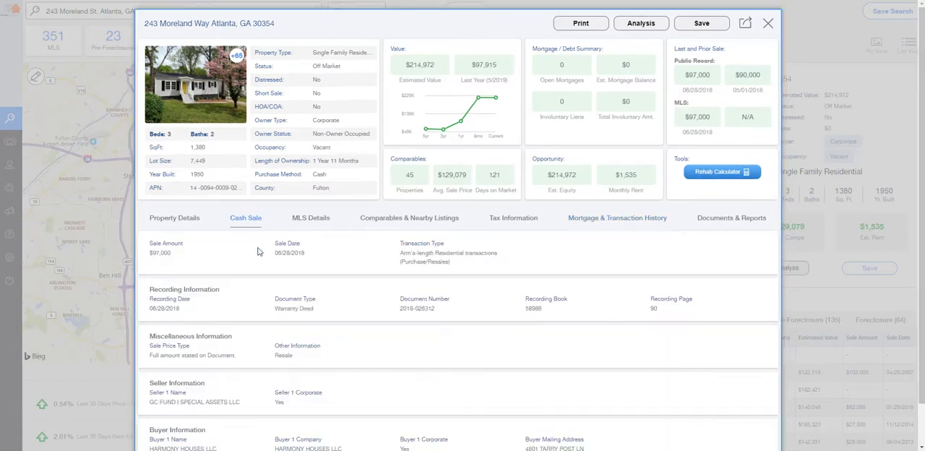
Examine the property's MLS details, from the listing description and features through the full listing history
click(308, 218)
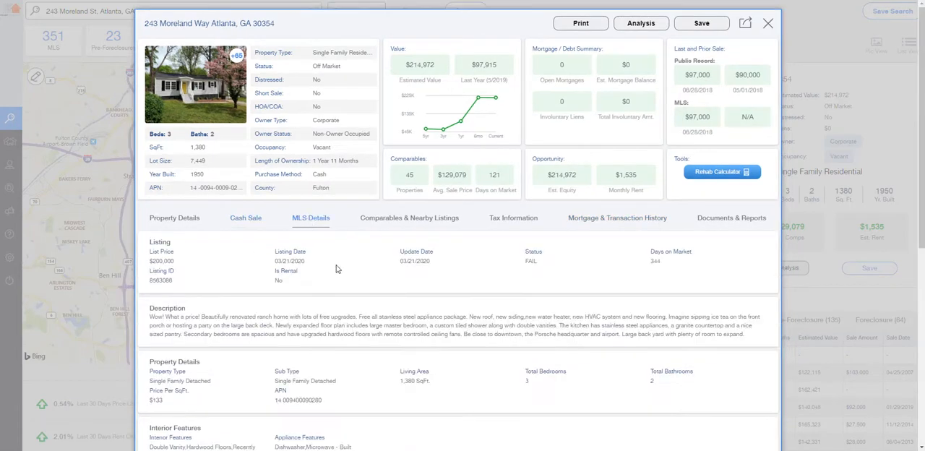
scroll(415, 304, down, 2)
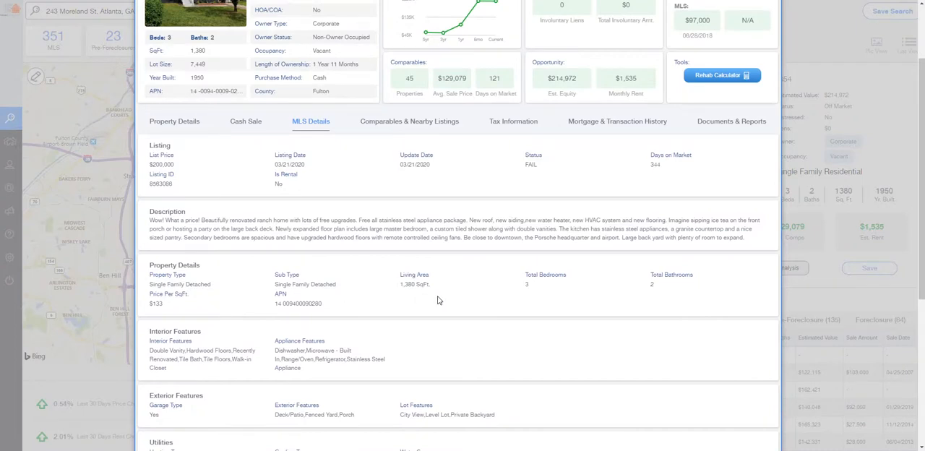
scroll(438, 300, up, 1)
scroll(438, 300, down, 6)
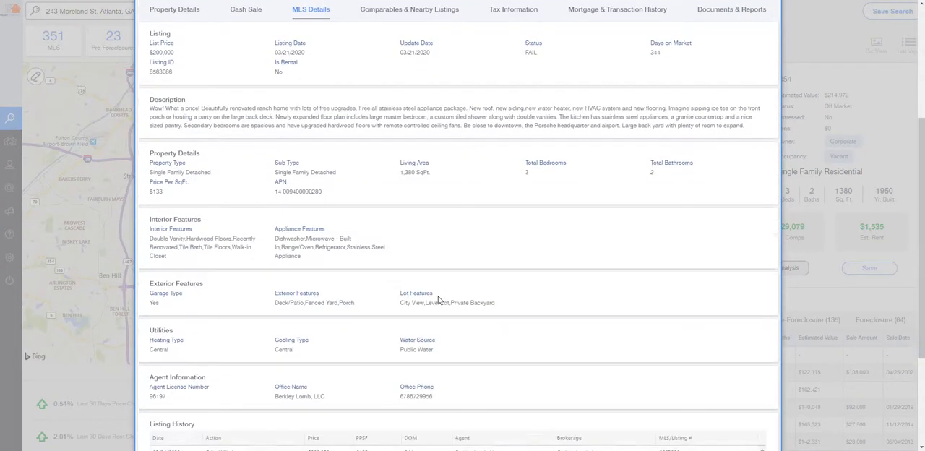
scroll(438, 300, down, 1)
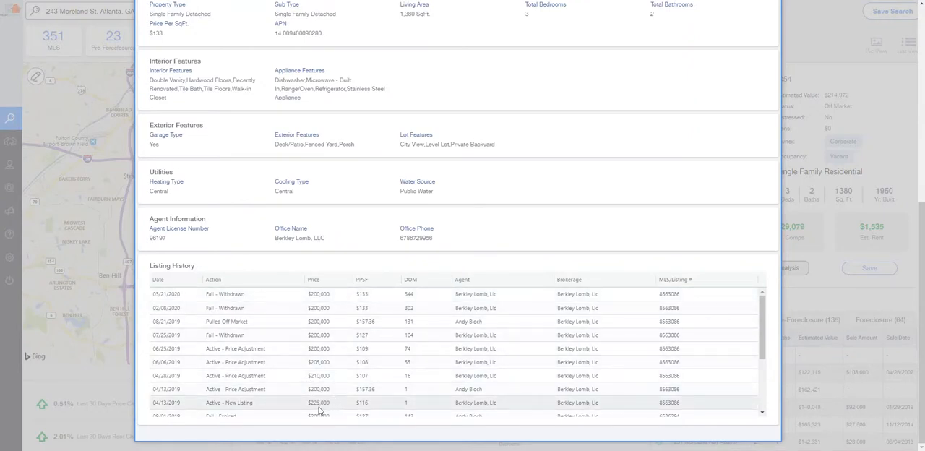
scroll(336, 405, down, 3)
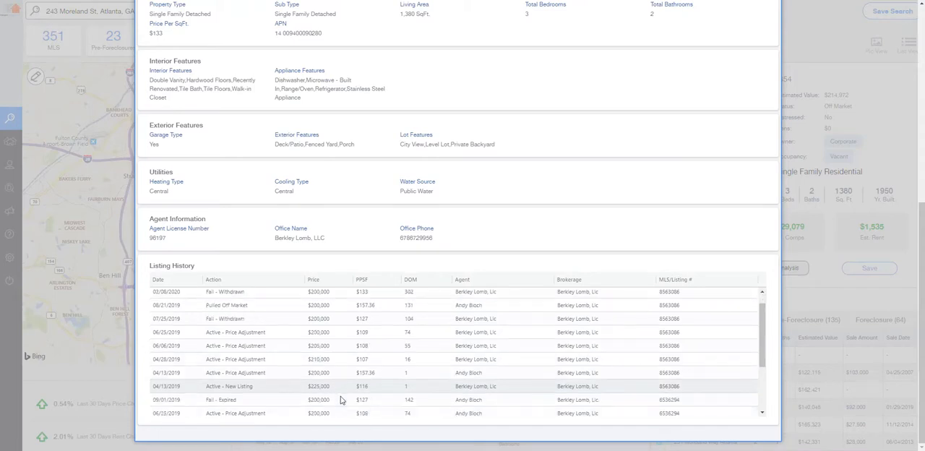
scroll(342, 399, down, 3)
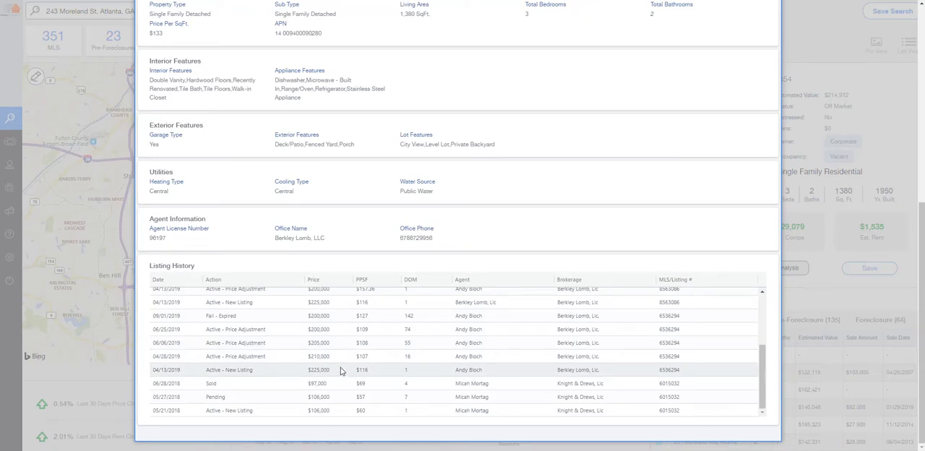
scroll(342, 370, up, 3)
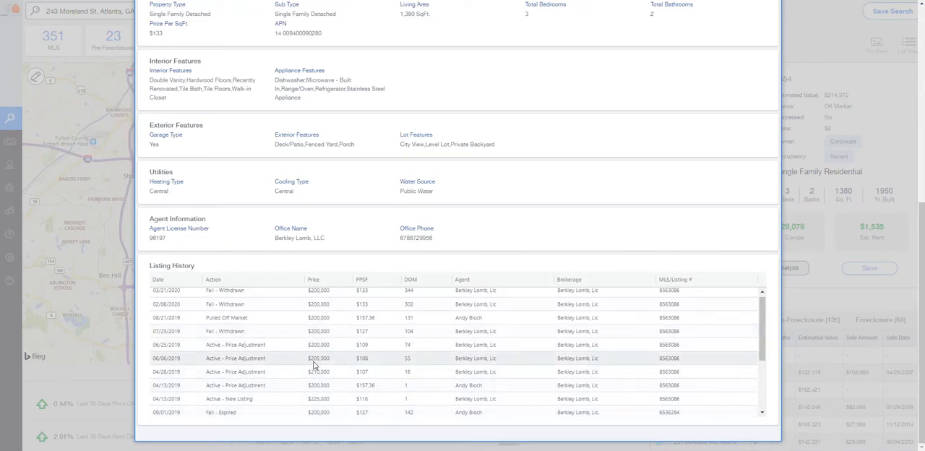
scroll(311, 329, up, 1)
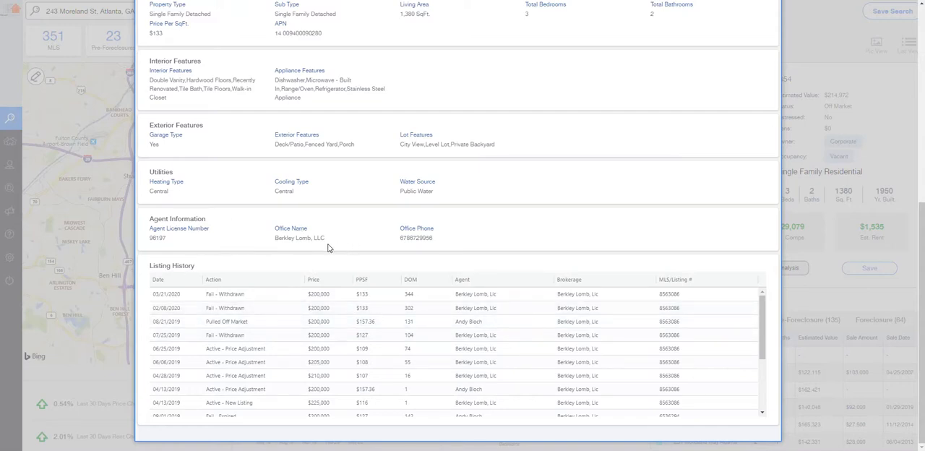
scroll(327, 236, up, 10)
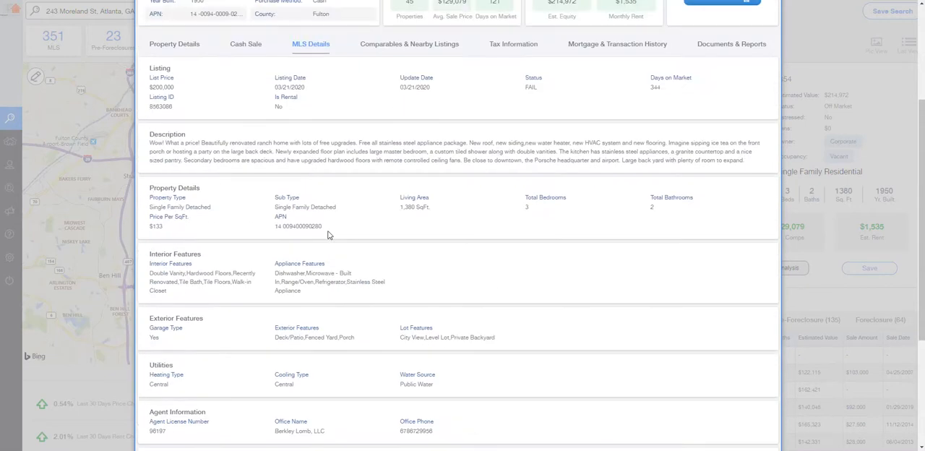
Review the property's cash sale record, its comparables and nearby listings, and its tax information
click(246, 219)
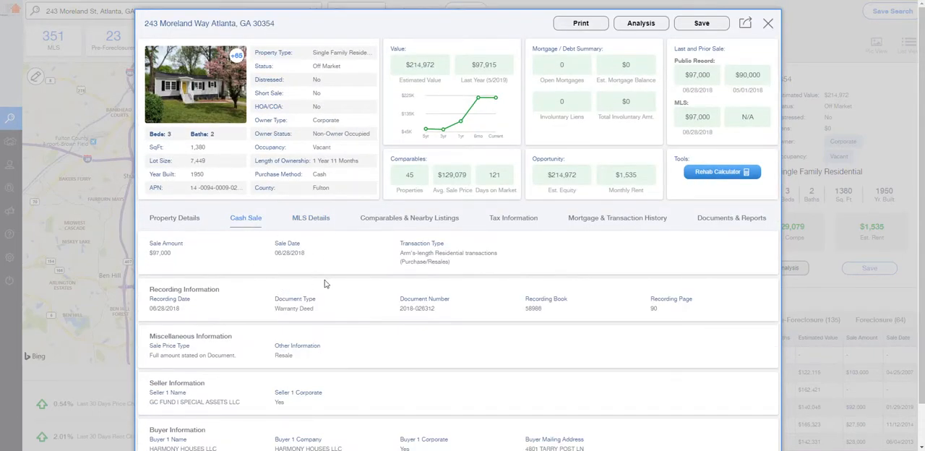
click(393, 221)
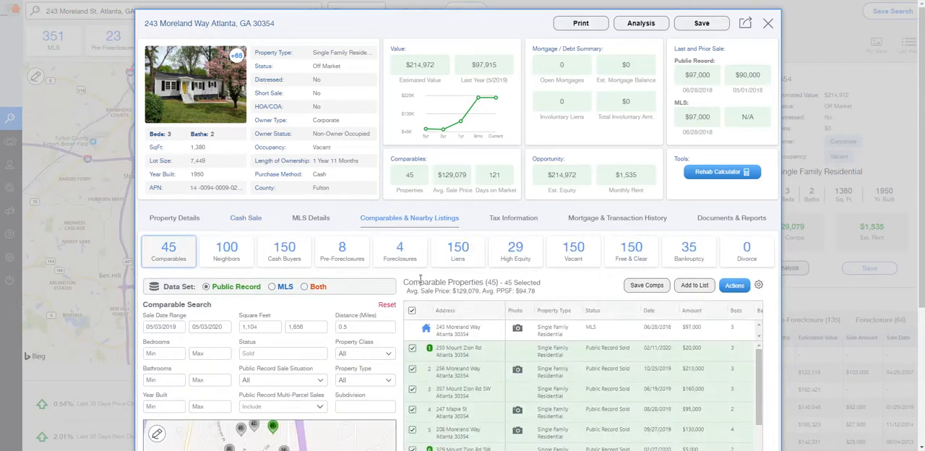
click(494, 220)
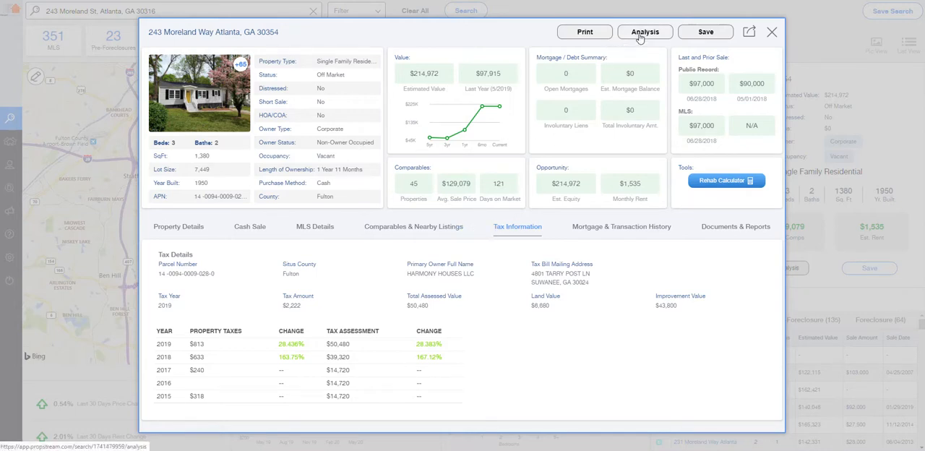
Open the property's photo gallery and view the kitchen and interior room photos
click(191, 97)
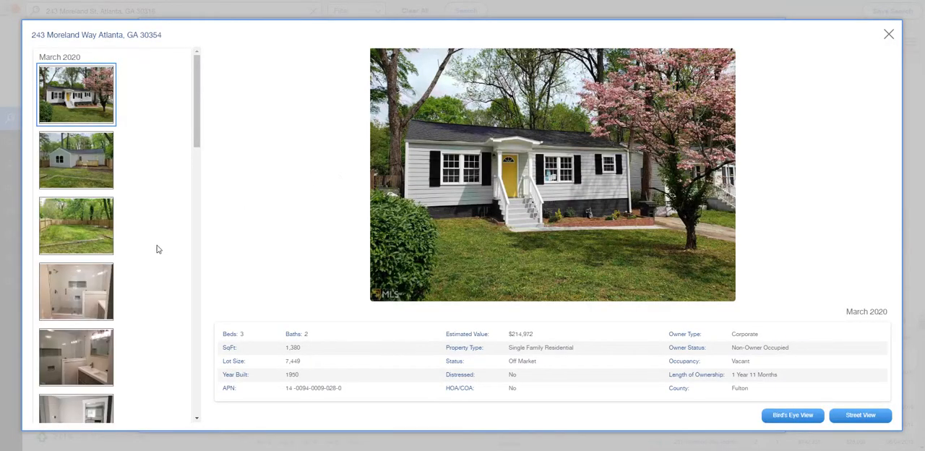
scroll(158, 250, down, 10)
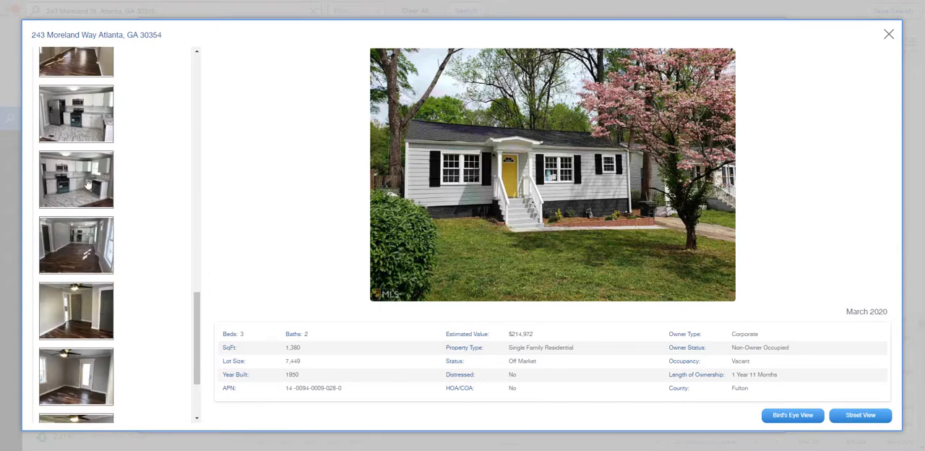
click(76, 133)
click(79, 194)
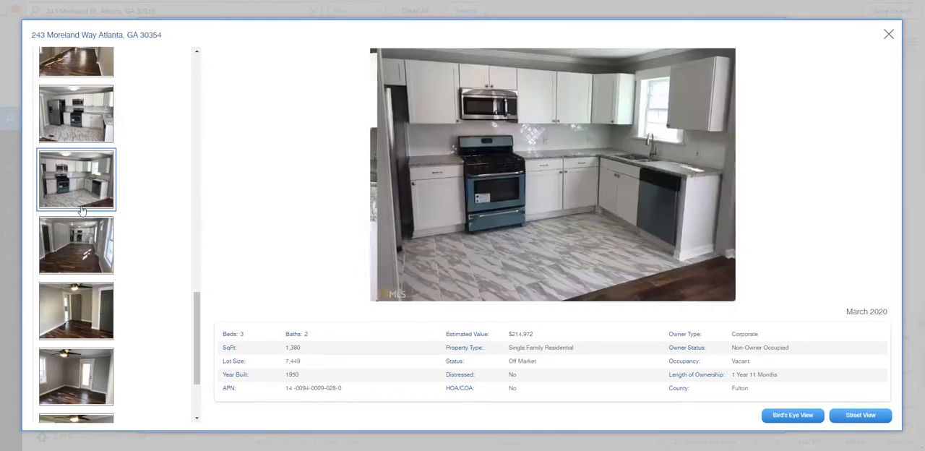
click(83, 251)
click(78, 305)
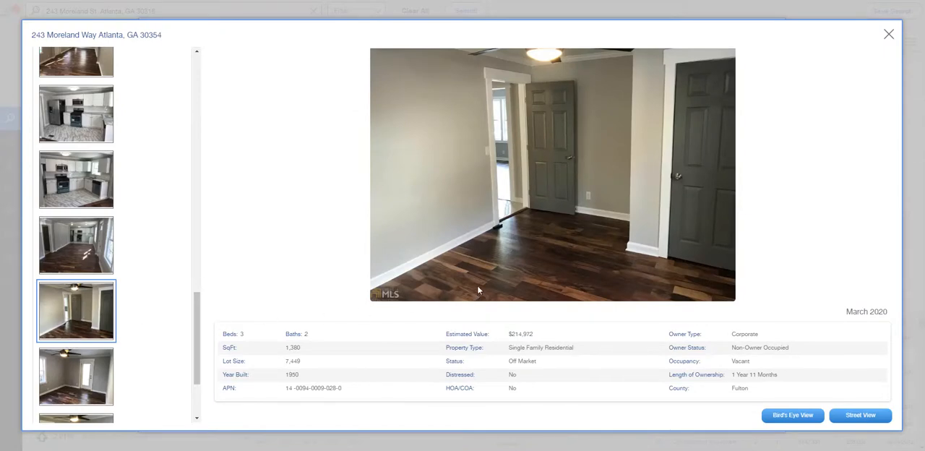
Inspect the property in Street View and Bird's Eye View, rotate the aerial view twice, return to the gallery and close it
click(851, 416)
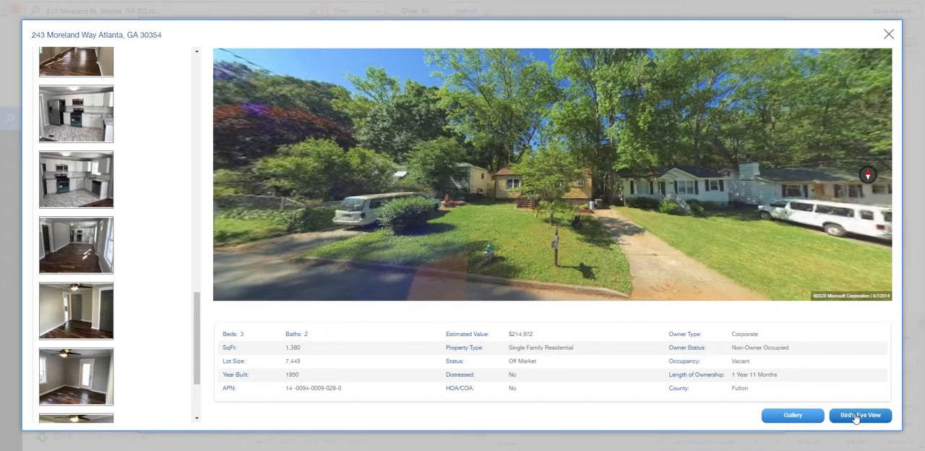
click(856, 416)
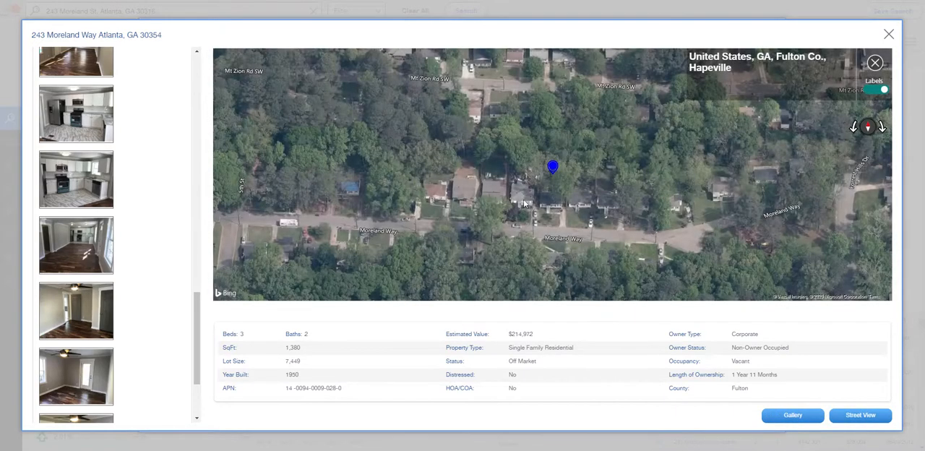
click(881, 128)
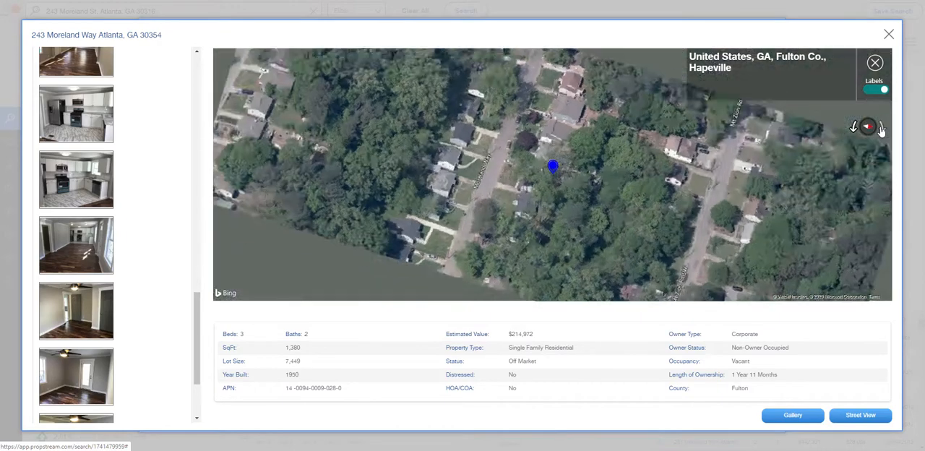
click(882, 127)
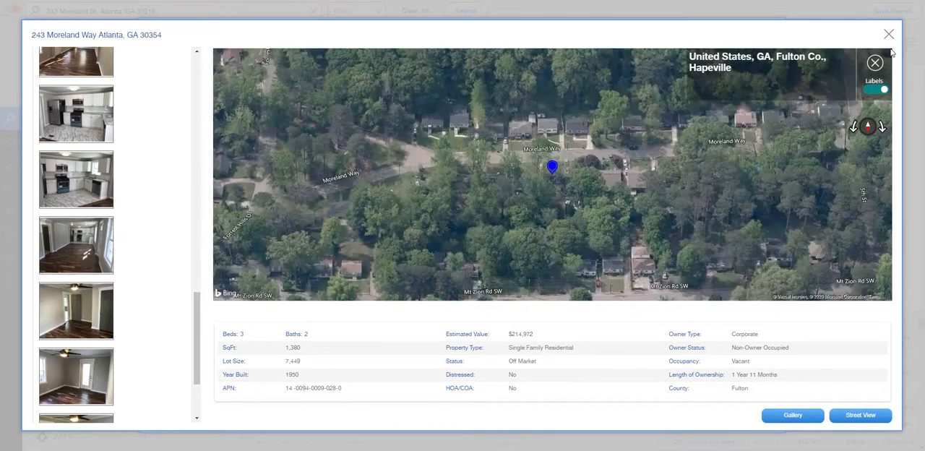
click(876, 90)
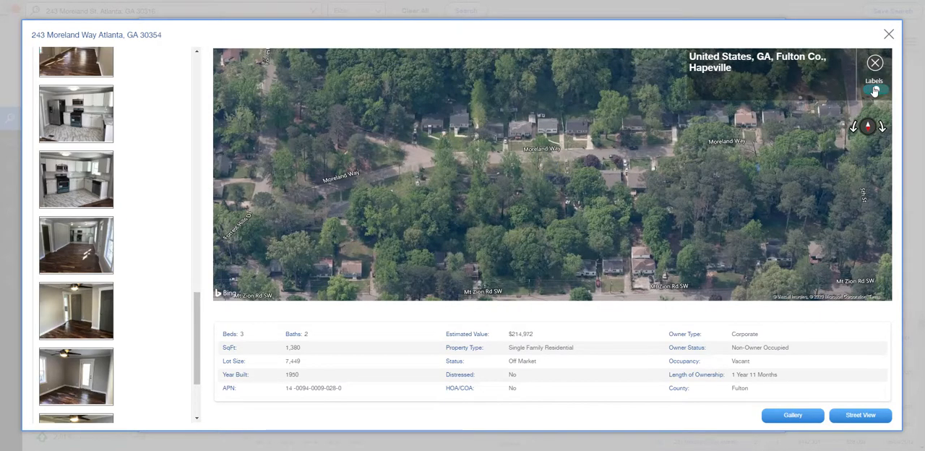
click(872, 90)
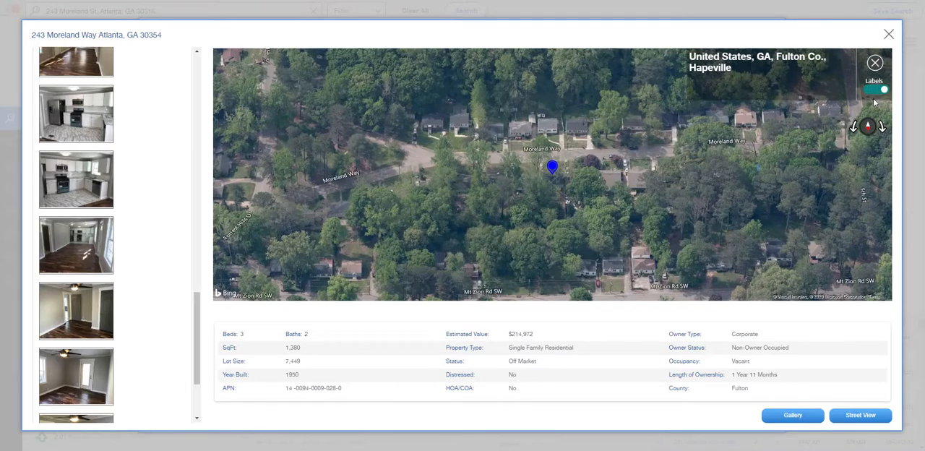
click(807, 424)
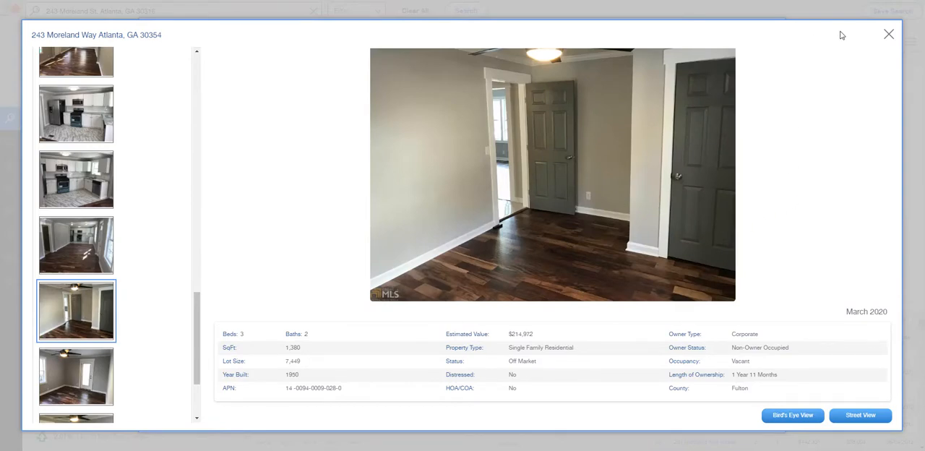
click(888, 40)
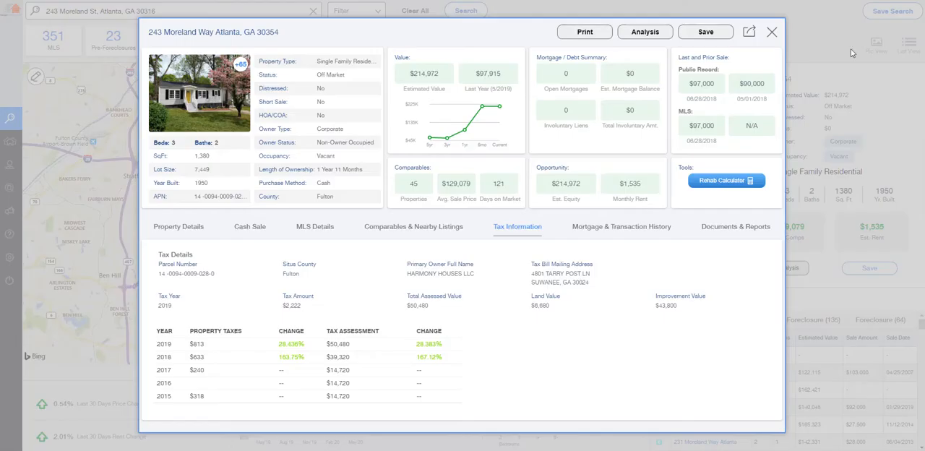
Start the property's investment analysis with a $170,000 purchase price and $2,000 of improvements, and expand the improvements breakdown
click(647, 34)
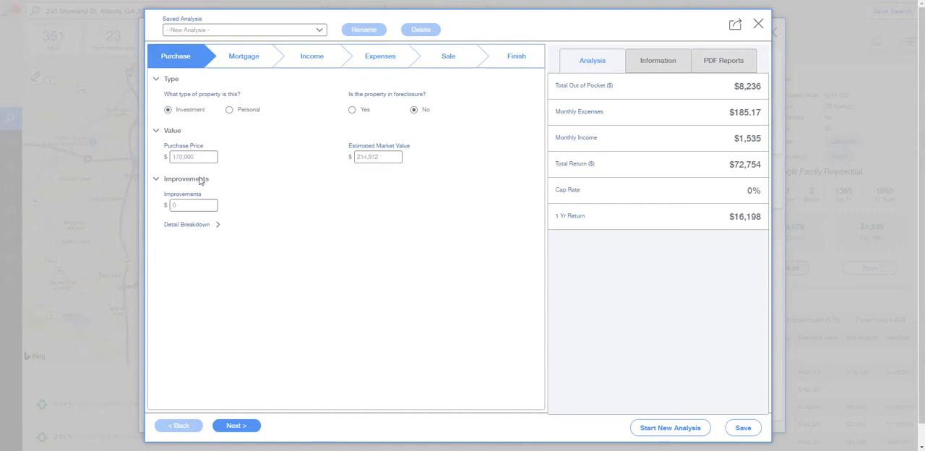
click(198, 206)
click(200, 226)
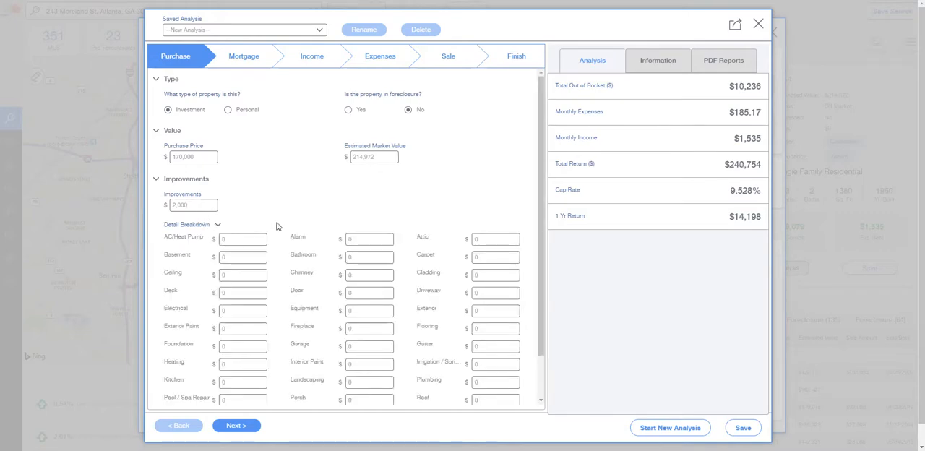
scroll(300, 211, down, 2)
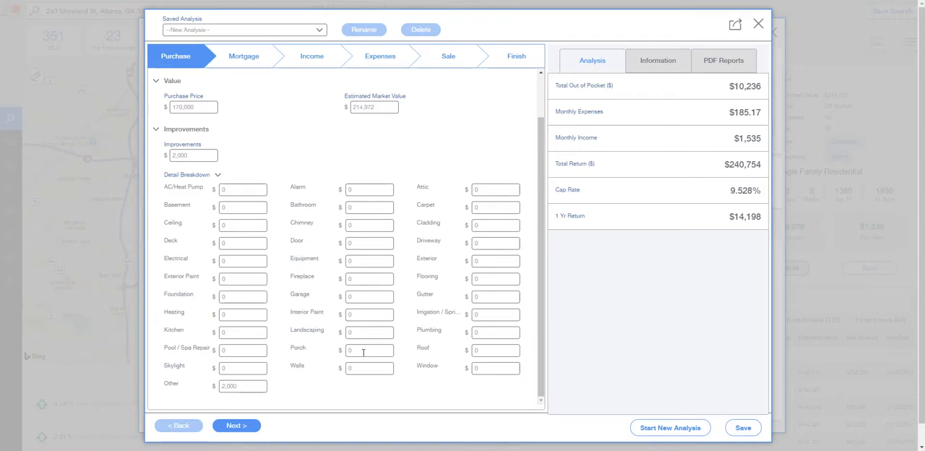
Replace the lump-sum improvements with itemized costs: Deck $2,000, Interior Paint $2,000, Porch $500 and Skylight $500
drag(193, 160, 172, 156)
key(BackSpace)
click(249, 188)
click(247, 243)
text(2,000)
click(376, 314)
text(2,000)
click(369, 352)
click(240, 368)
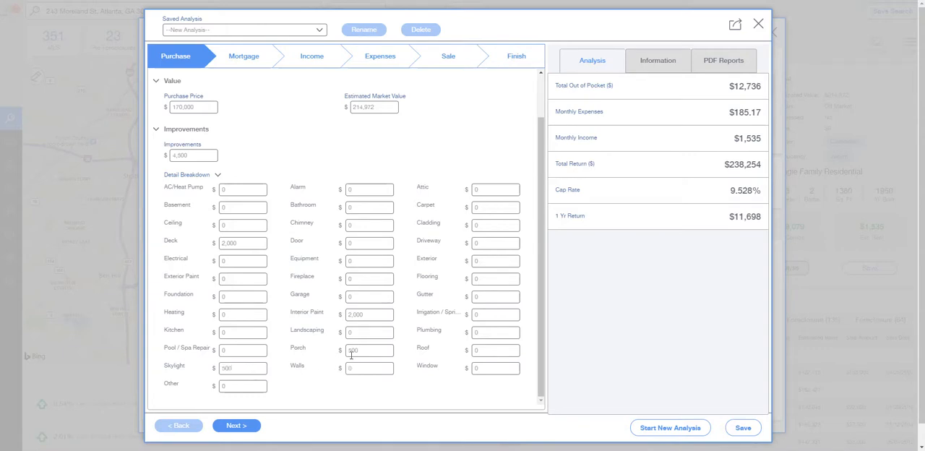
click(356, 388)
Set the purchase price to $150,000 and continue to the mortgage stage of the analysis
drag(192, 107, 163, 108)
text(150,000)
click(233, 426)
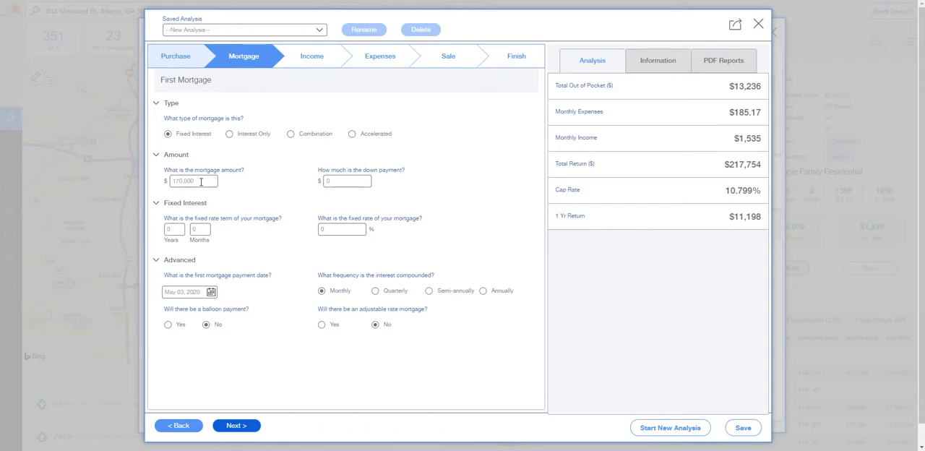
Set the first mortgage's down payment to $34,000 and its mortgage amount to $136,000
click(334, 182)
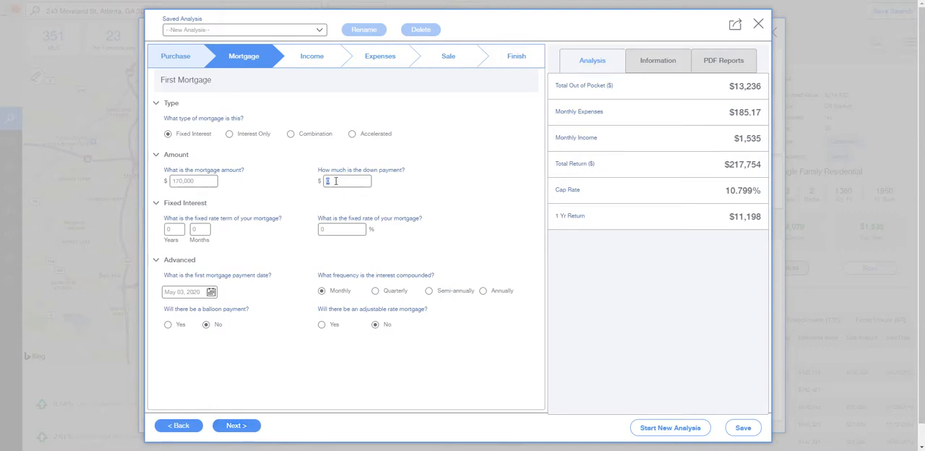
text(340000)
click(282, 192)
click(194, 181)
text(138,)
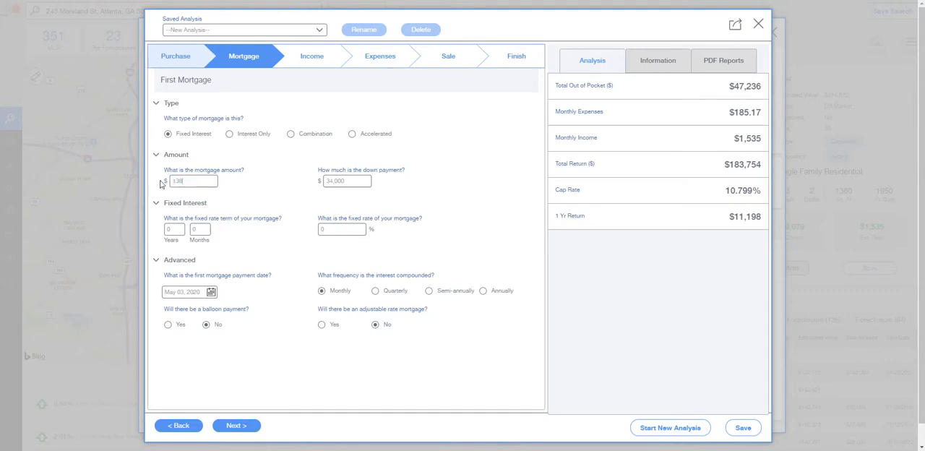
text(000)
Give the mortgage a 30-year term at a 5.5% fixed rate with first payment on June 1, 2020, and continue to closing costs
click(332, 229)
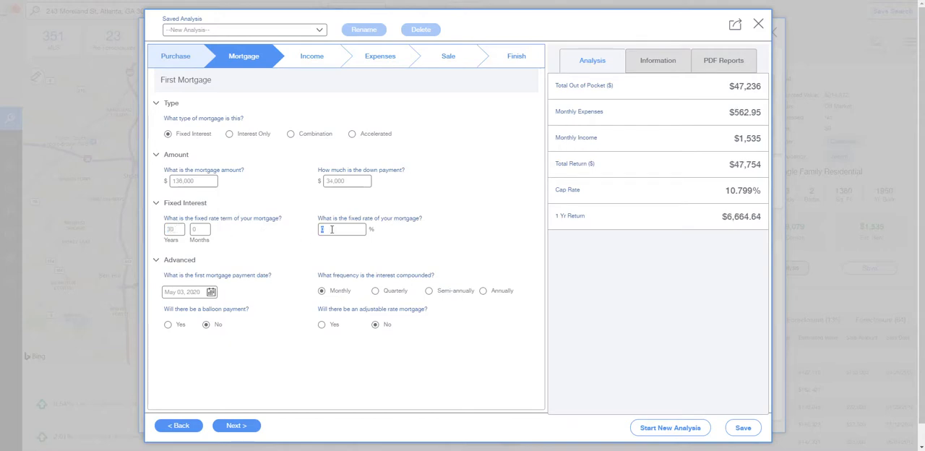
text(5.5)
click(211, 292)
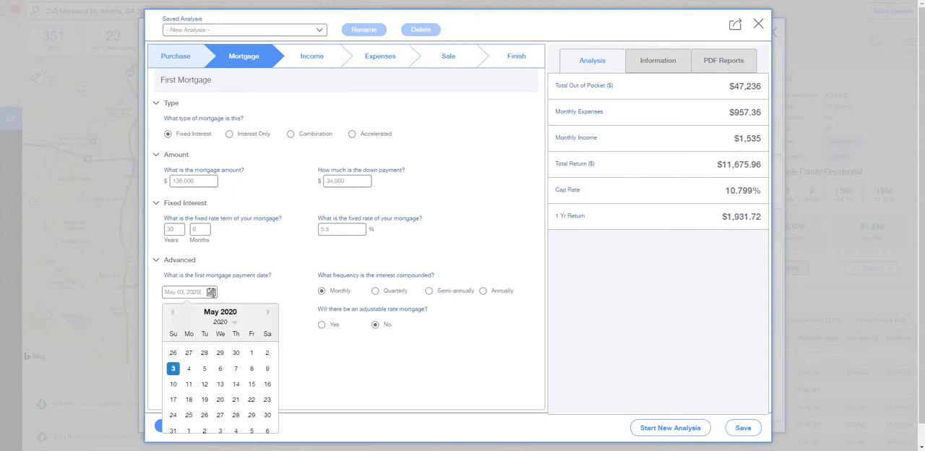
click(269, 312)
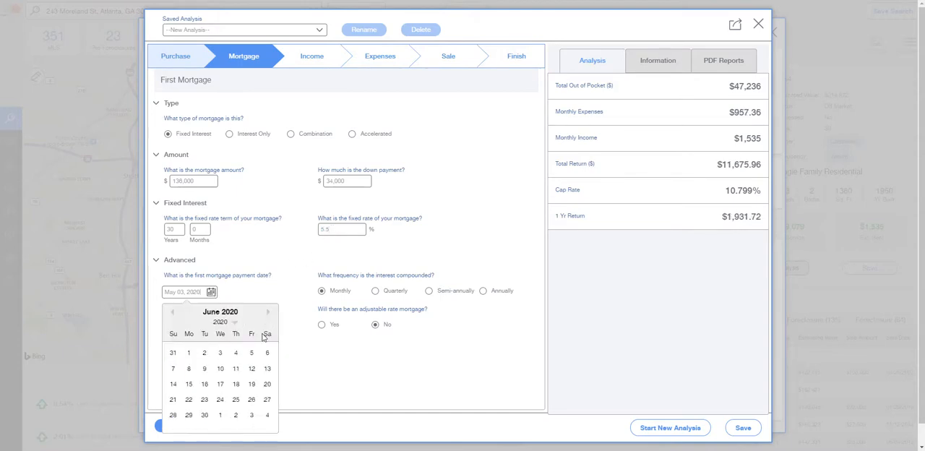
click(189, 352)
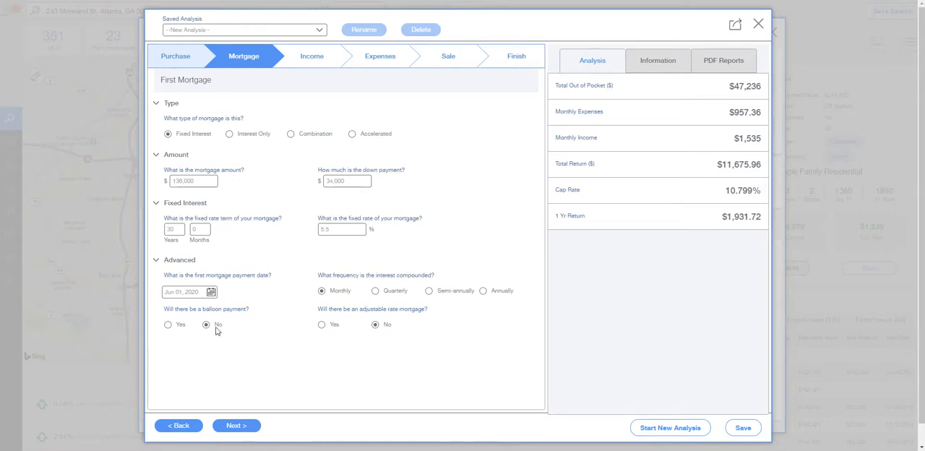
click(234, 426)
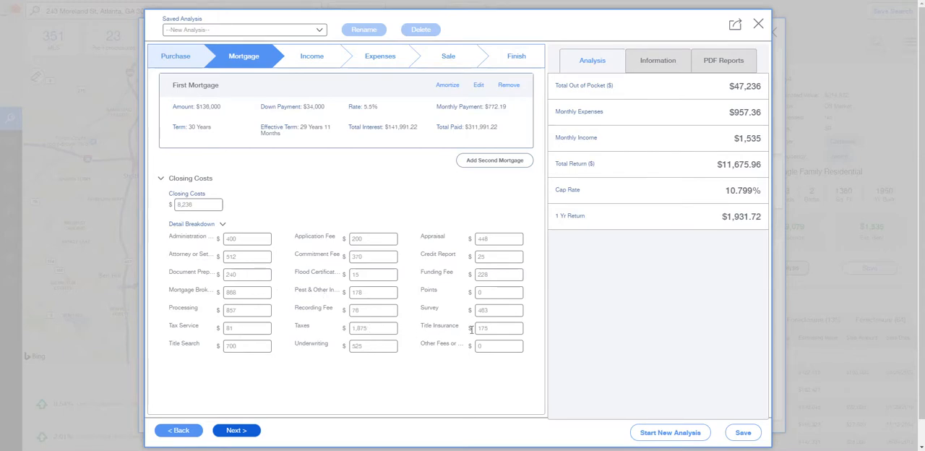
Set the Survey, Flood Certification, Commitment Fee and Application Fee closing costs to $0
double_click(495, 311)
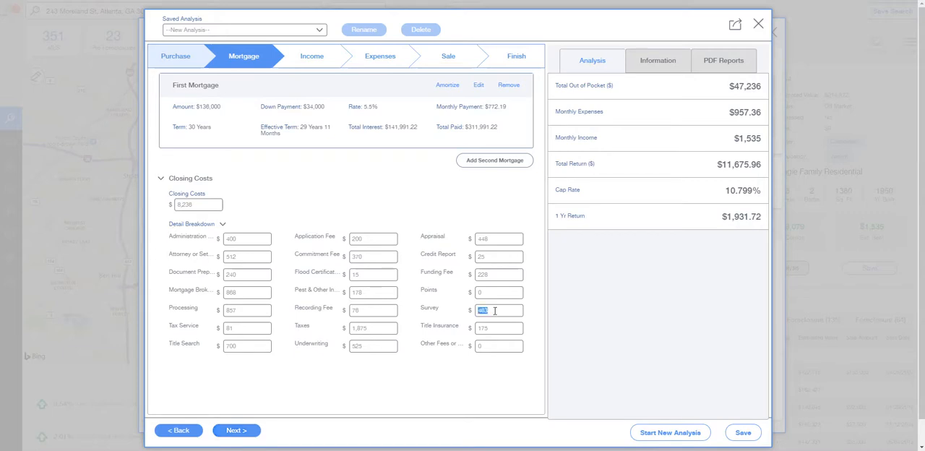
text(0)
double_click(384, 274)
text(0)
double_click(367, 255)
text(0)
double_click(355, 239)
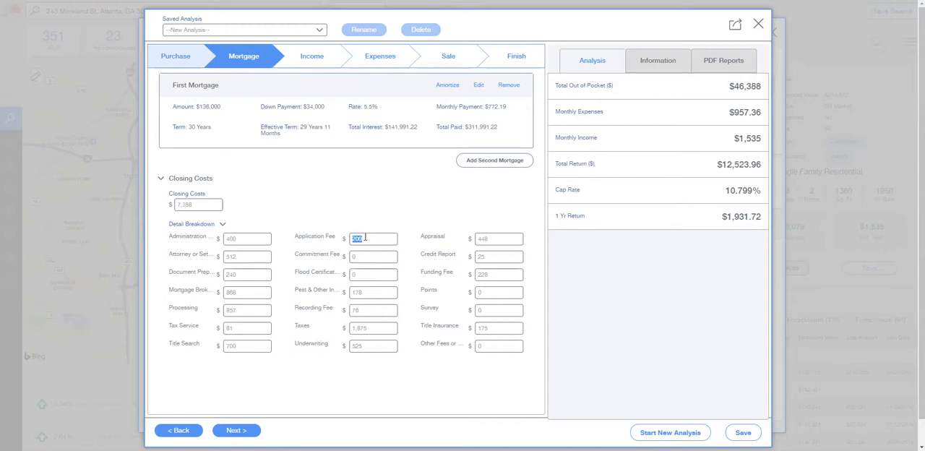
text(0)
Set the pest inspection and Processing closing costs to $0 and Title Search to $200, and continue to the income stage
click(333, 364)
double_click(371, 293)
text(0)
double_click(241, 346)
text(200)
click(246, 377)
double_click(240, 311)
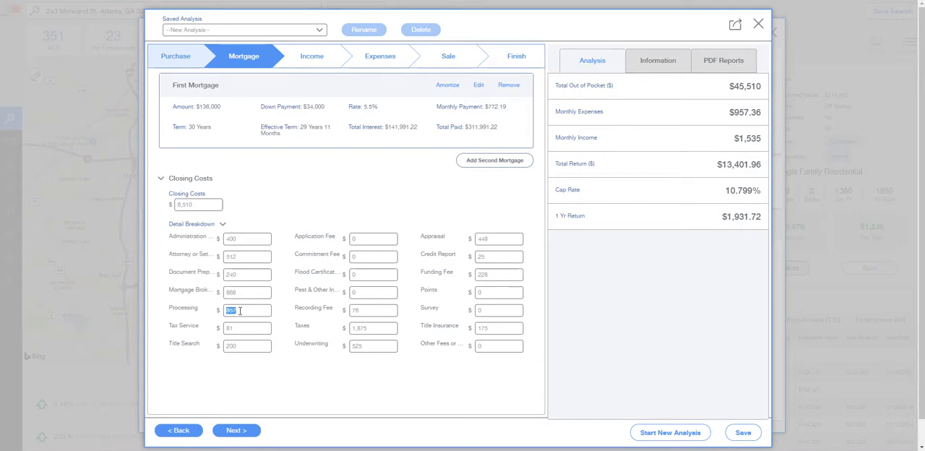
text(0)
click(285, 371)
click(237, 431)
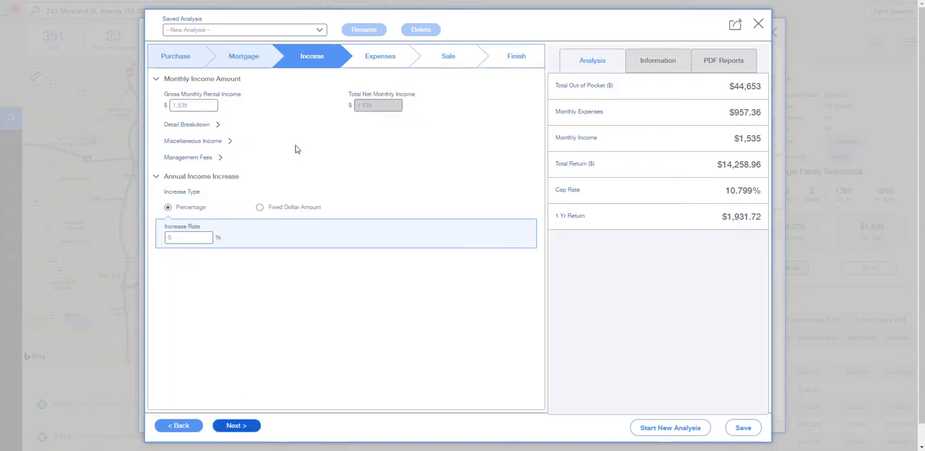
Review the gross monthly rental income and its breakdown by unit type
click(200, 109)
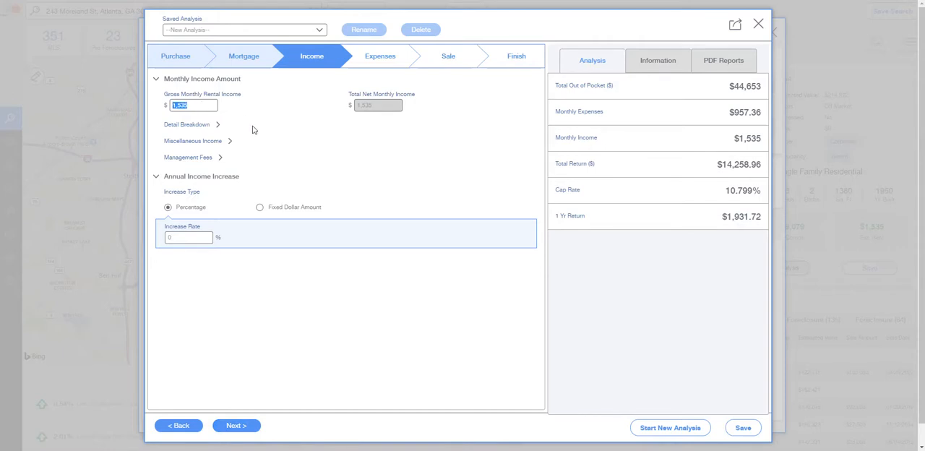
click(185, 127)
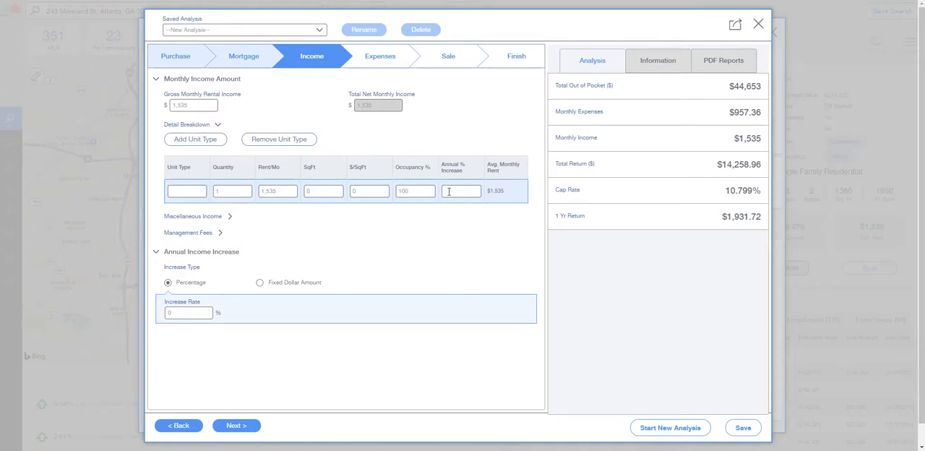
click(194, 126)
Add $100 of other miscellaneous income and set the property management rate to 8%
click(195, 142)
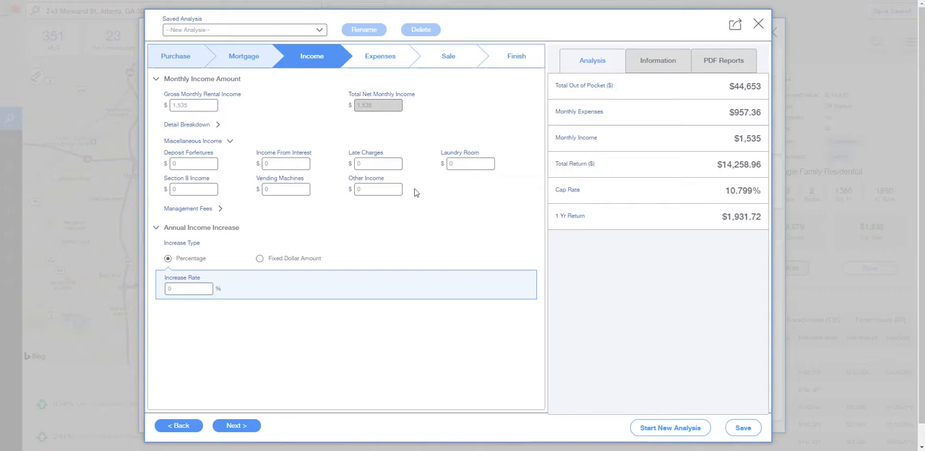
click(377, 188)
click(197, 210)
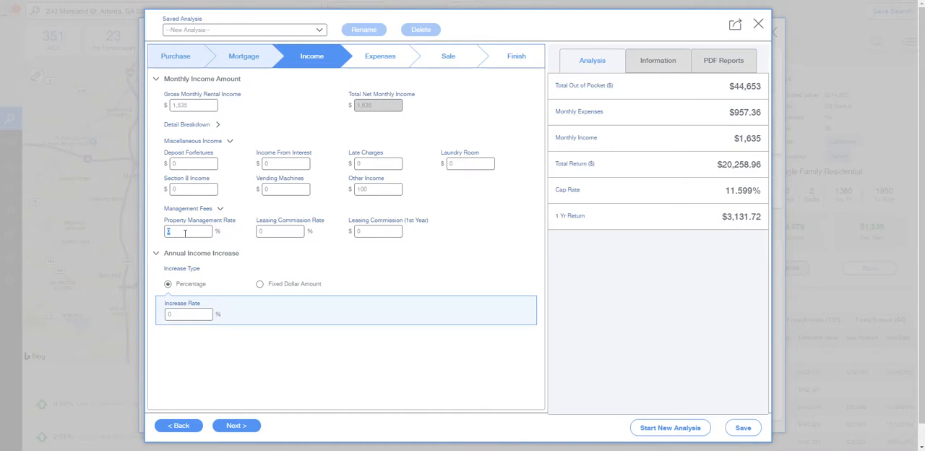
text(8)
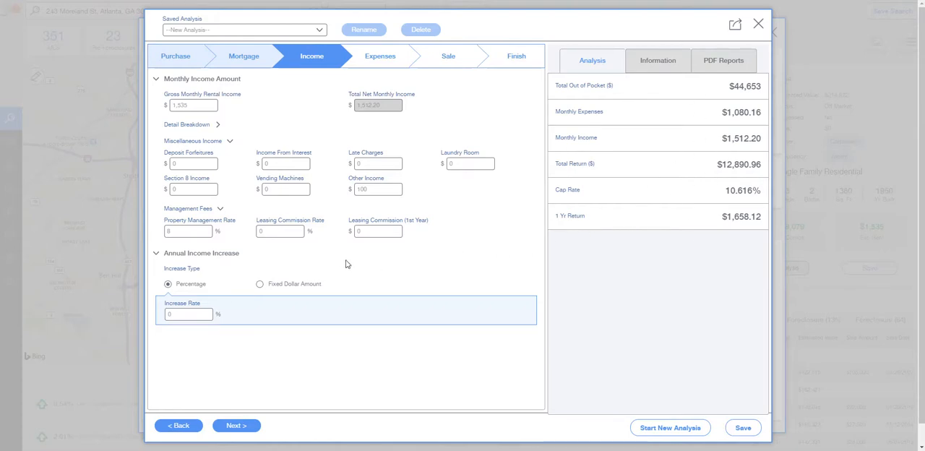
Set the annual income increase to a fixed dollar amount of $75 and continue to the expenses stage
click(190, 312)
click(260, 284)
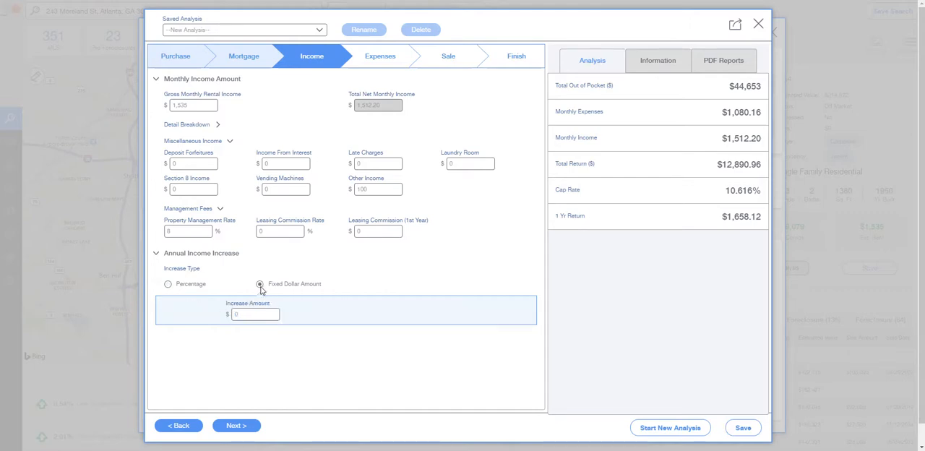
click(249, 317)
text(75)
click(237, 426)
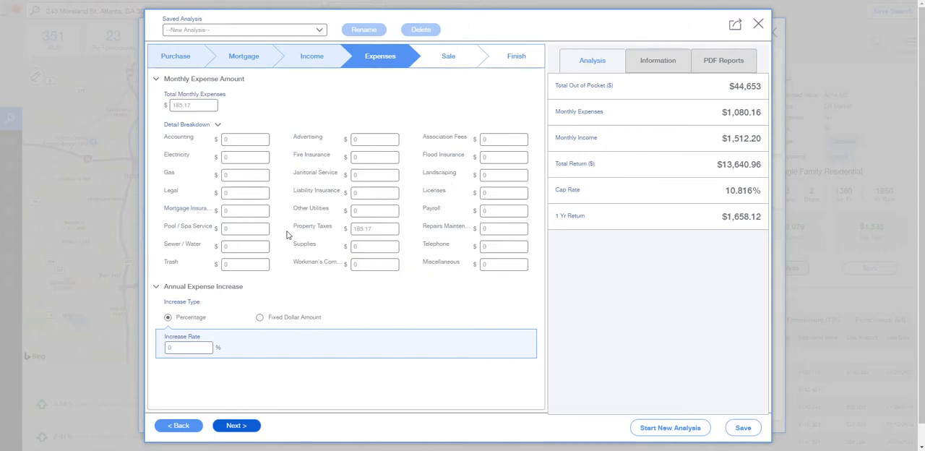
Set the monthly liability insurance to $70 and the repairs and maintenance expense to $150
click(375, 192)
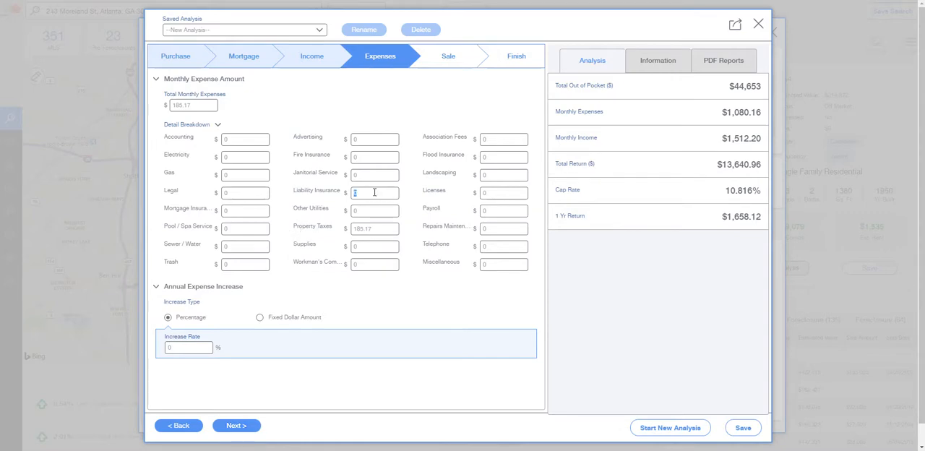
text(70)
click(394, 288)
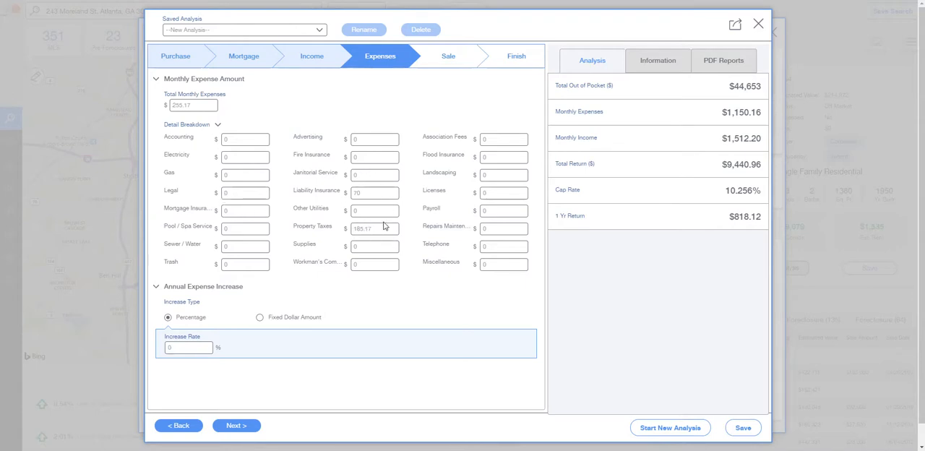
click(497, 229)
text(150)
click(421, 294)
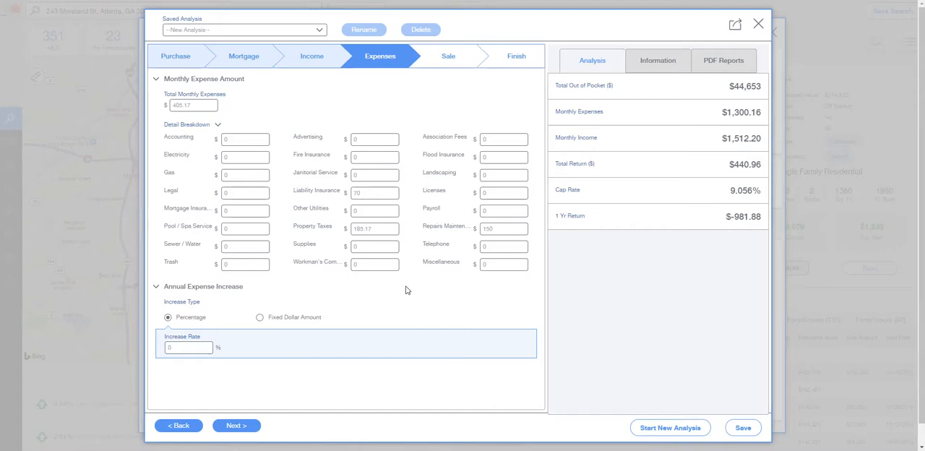
Set the annual expense increase to a fixed dollar amount of $100 and continue to the sale stage
click(259, 318)
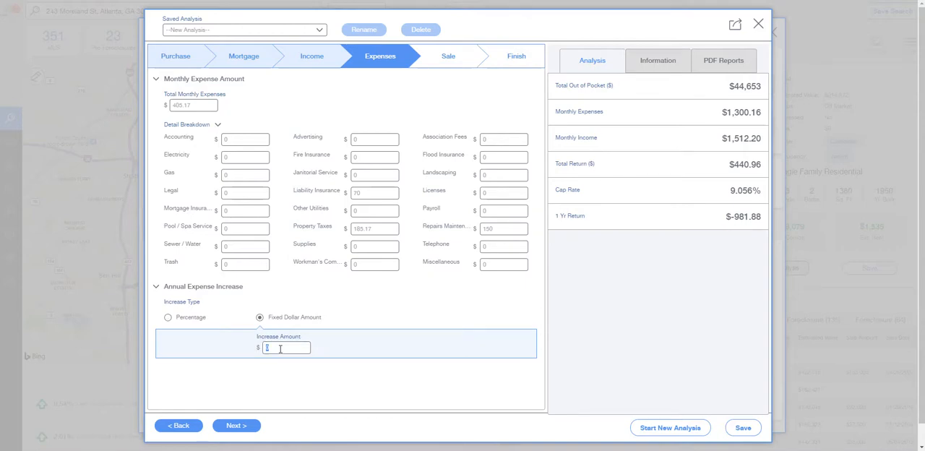
click(280, 349)
text(100)
click(354, 311)
click(237, 426)
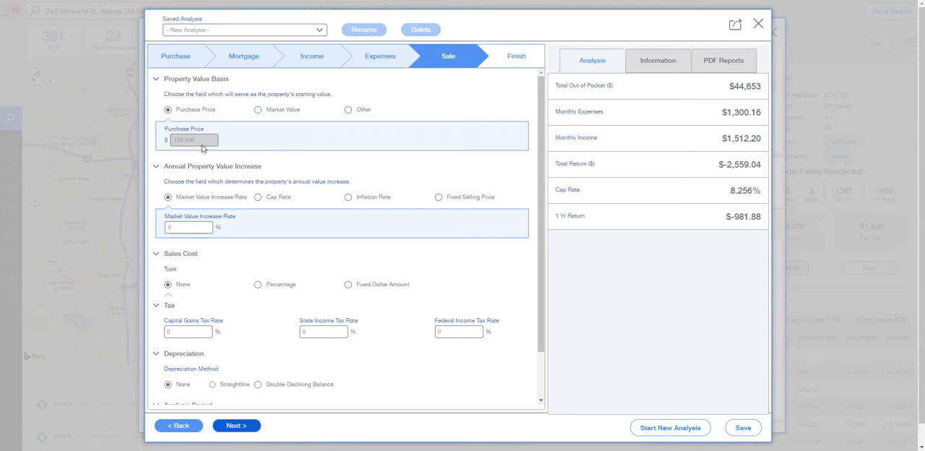
Try an annual market value increase rate of 4% for the property
click(201, 225)
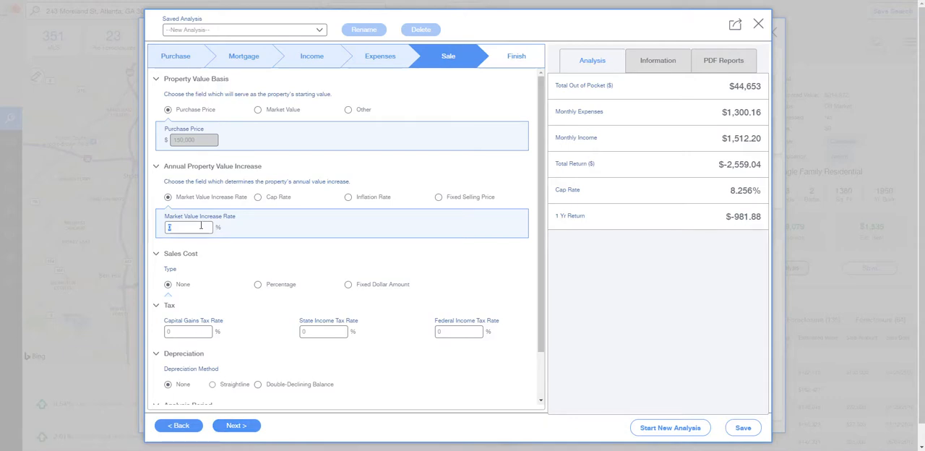
text(4)
click(295, 262)
Set the property's annual market value increase rate to 2%
click(197, 225)
text(2)
click(284, 264)
Set the depreciation to the Straightline method with a fixed depreciable amount of $3,000
scroll(280, 273, down, 1)
scroll(280, 272, down, 3)
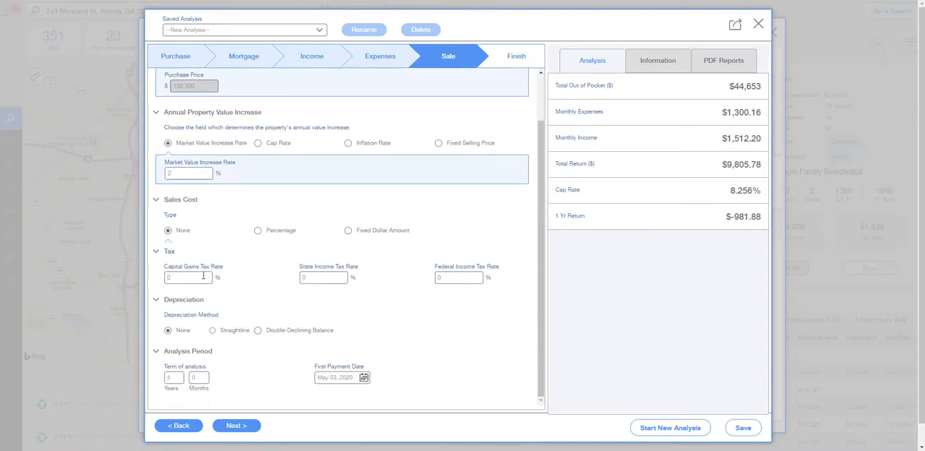
click(212, 331)
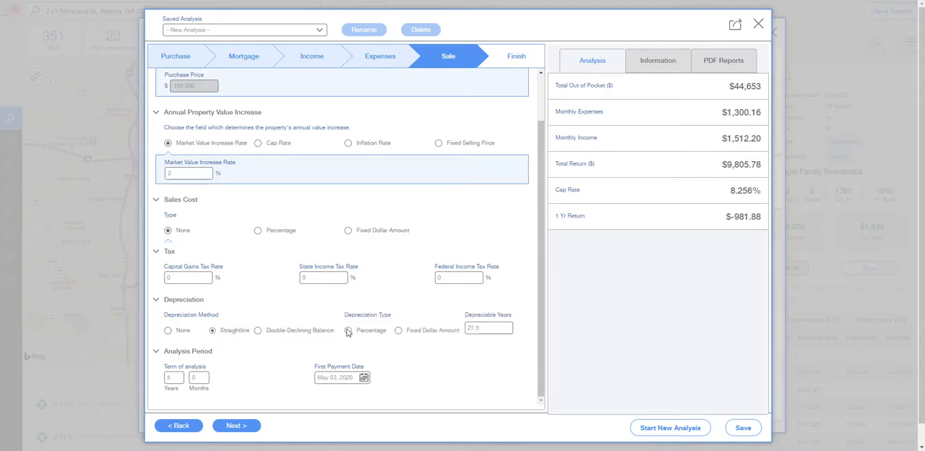
click(398, 331)
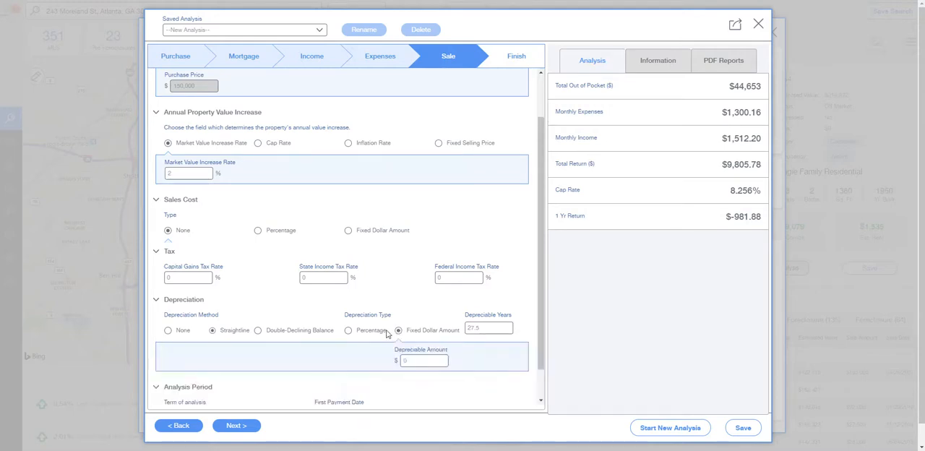
click(349, 331)
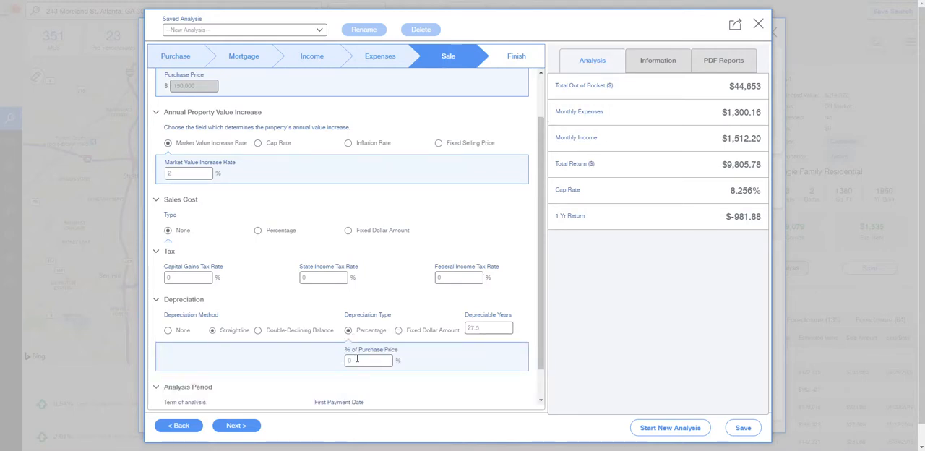
click(357, 359)
click(398, 330)
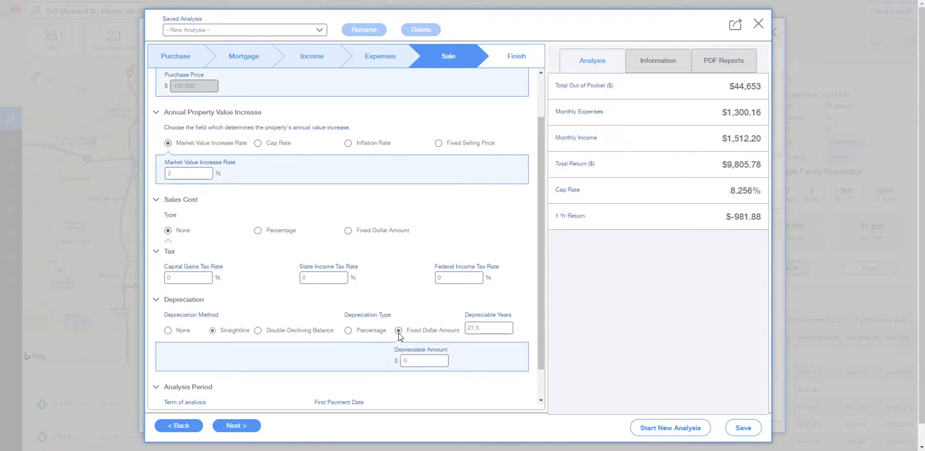
click(414, 360)
text(000)
scroll(284, 378, down, 1)
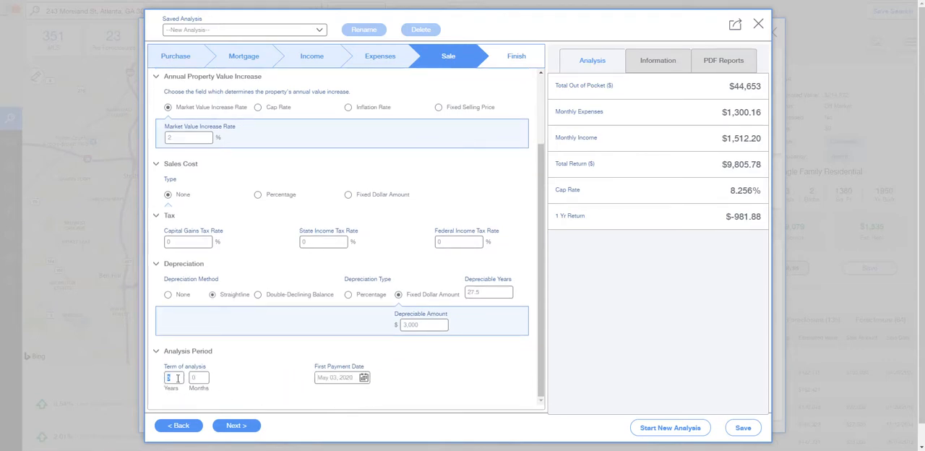
Set the analysis term to 10 years and the first payment date to June 1, 2020, and continue to the finish stage
text(10)
click(230, 382)
click(363, 377)
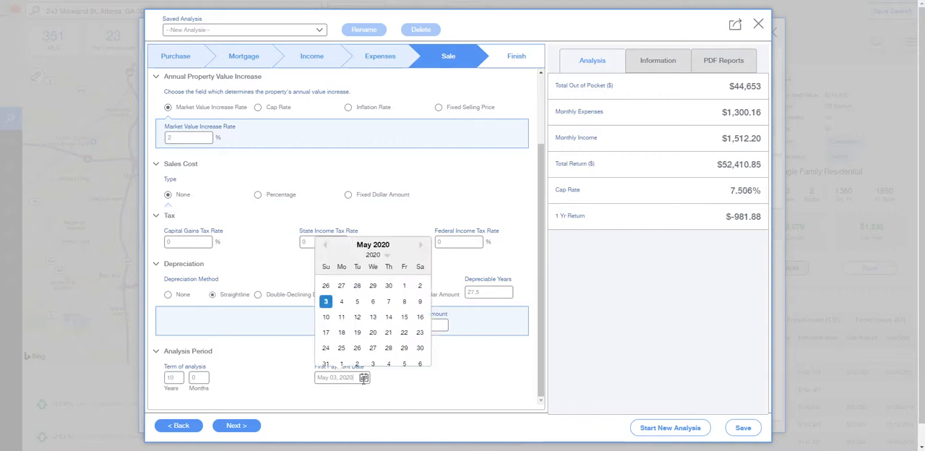
click(421, 245)
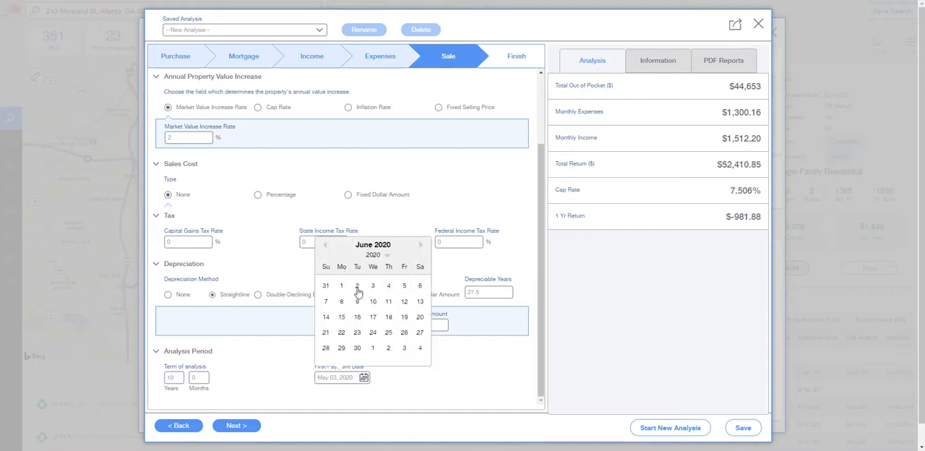
click(342, 286)
click(239, 426)
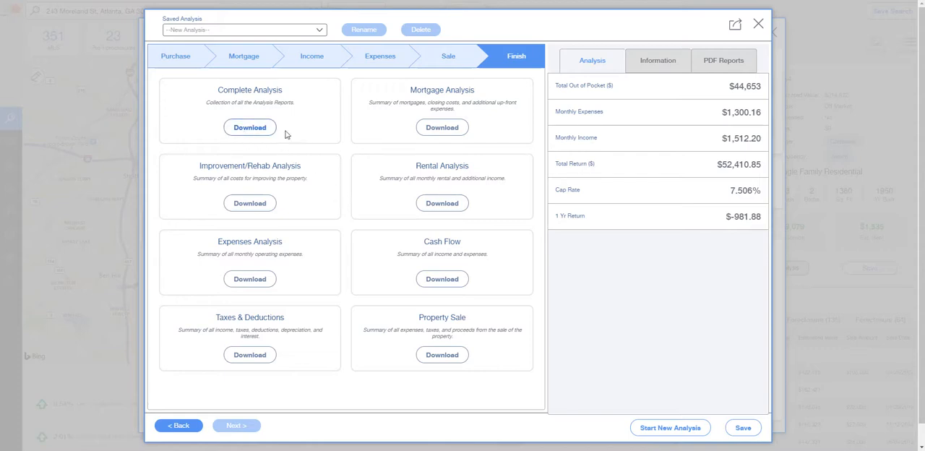
Download the Rental Analysis report, review its income figures in Nitro Pro, close it and return to the property analysis
click(438, 203)
drag(538, 29, 627, 13)
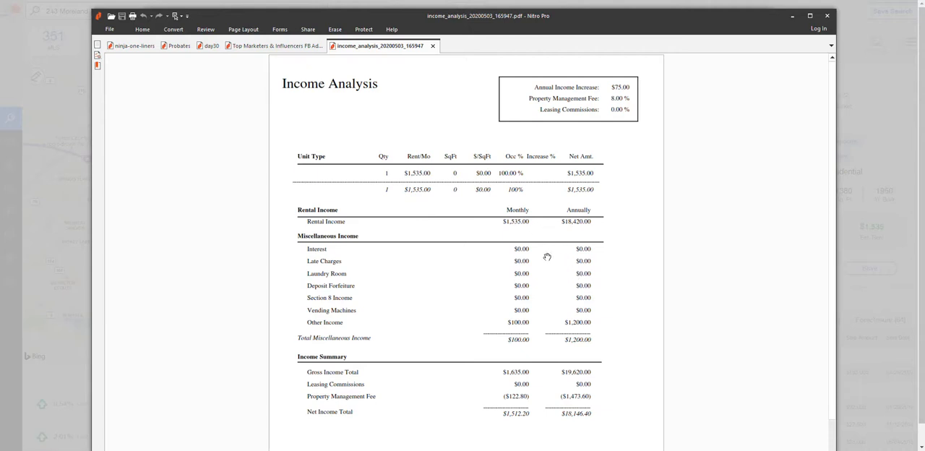
scroll(547, 257, down, 2)
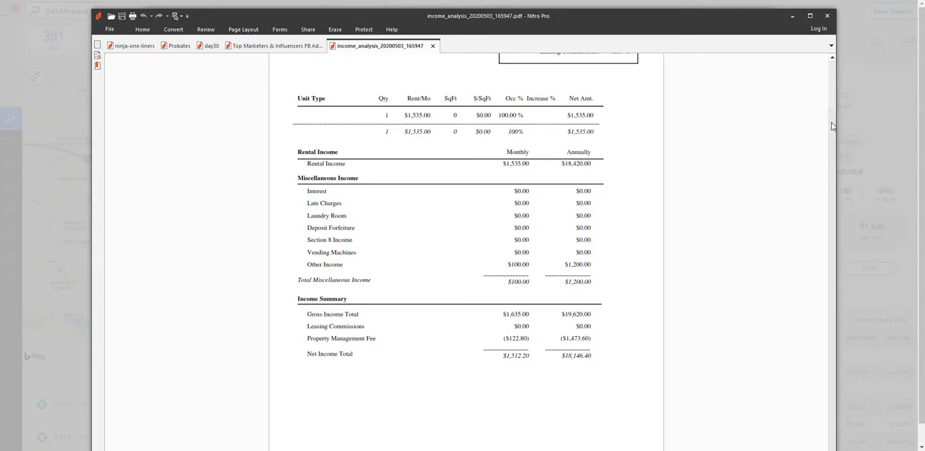
drag(831, 123, 813, 87)
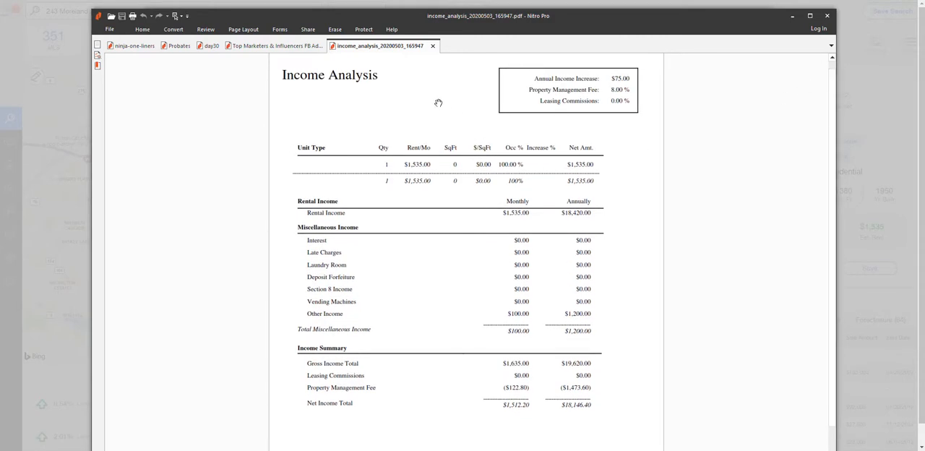
click(432, 46)
click(792, 15)
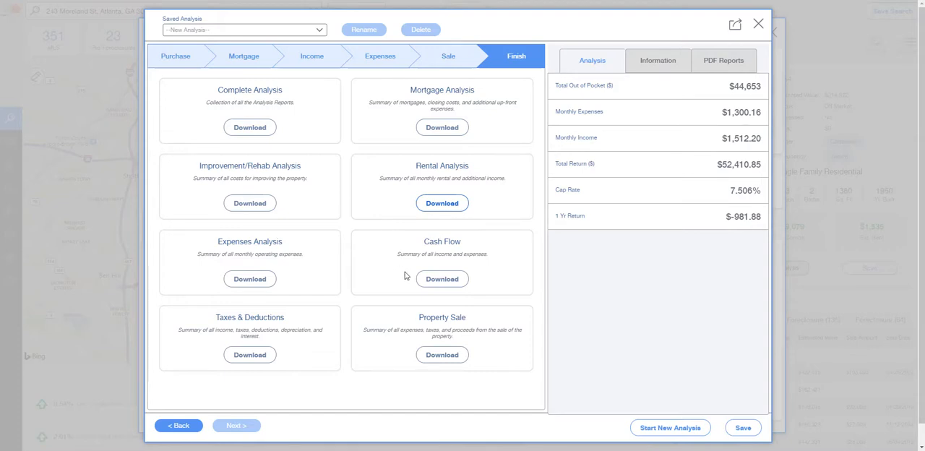
Download the Cash Flow report, review its yearly details and summary in Nitro Pro, close it and return to the analysis
click(443, 279)
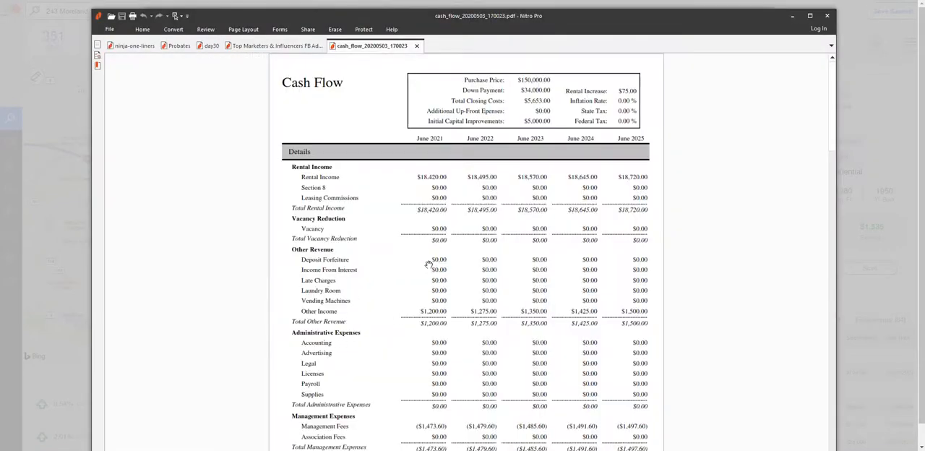
drag(830, 97, 831, 113)
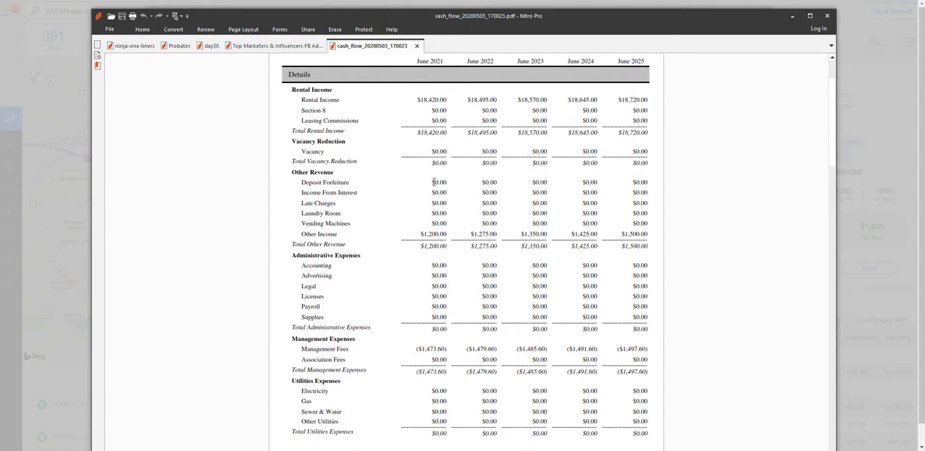
scroll(434, 239, down, 3)
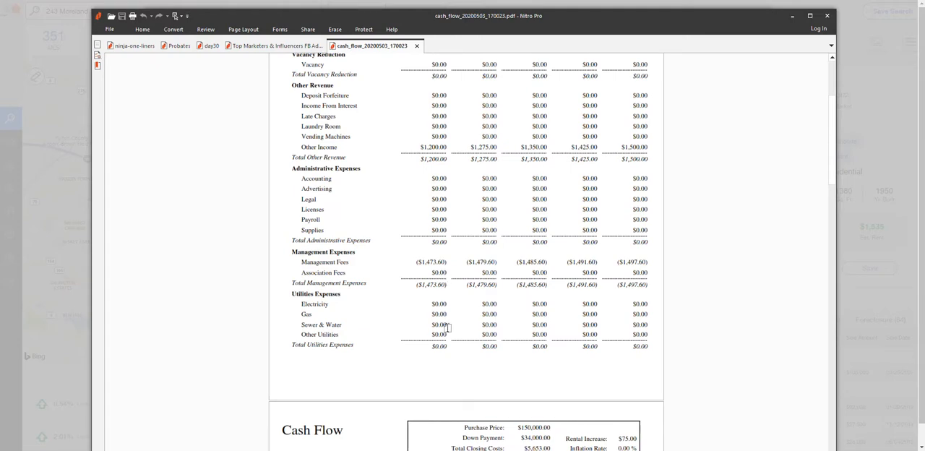
scroll(478, 310, down, 6)
scroll(542, 250, up, 3)
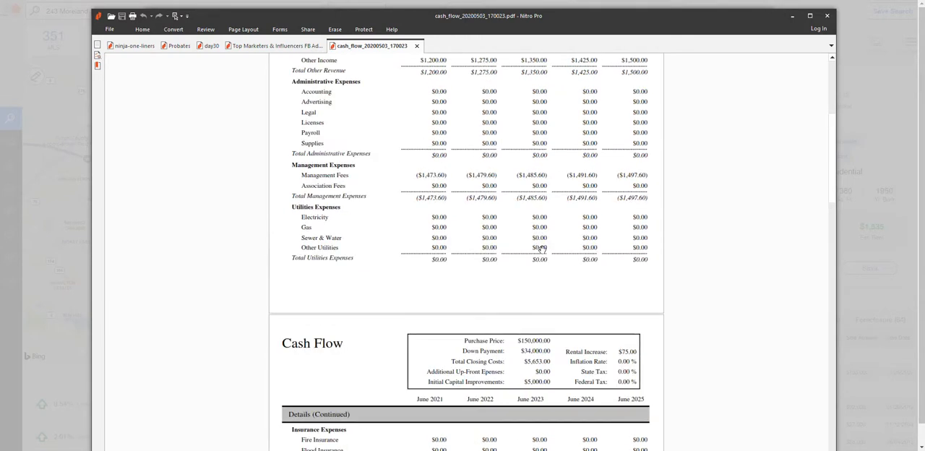
scroll(554, 255, down, 20)
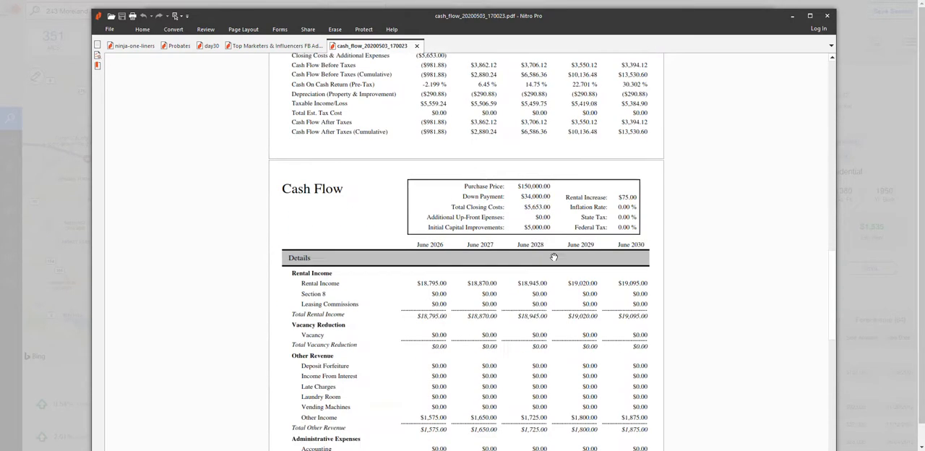
scroll(553, 255, down, 15)
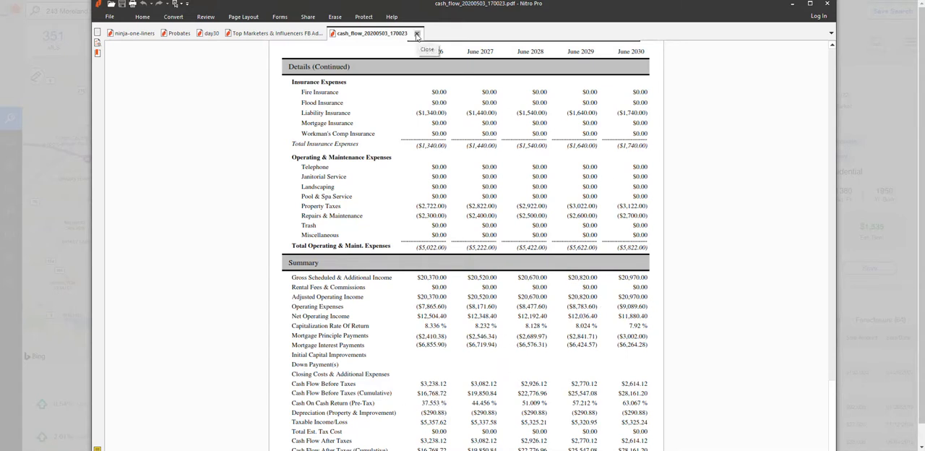
click(416, 34)
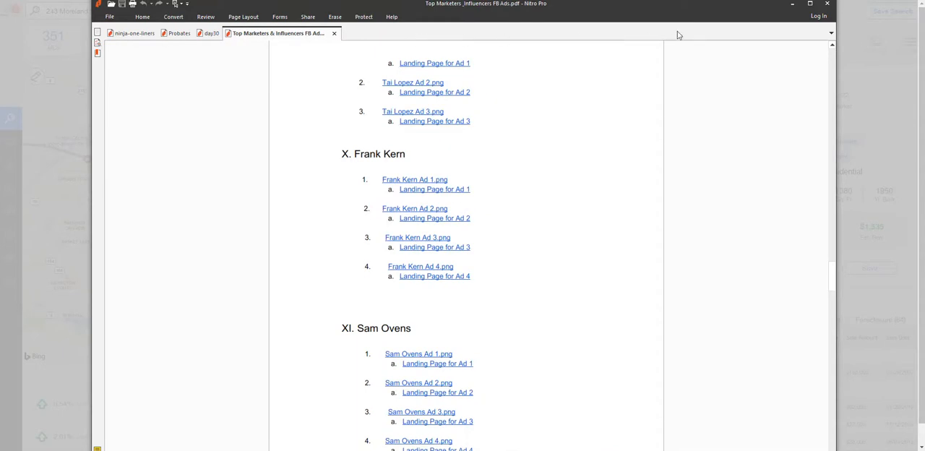
click(785, 8)
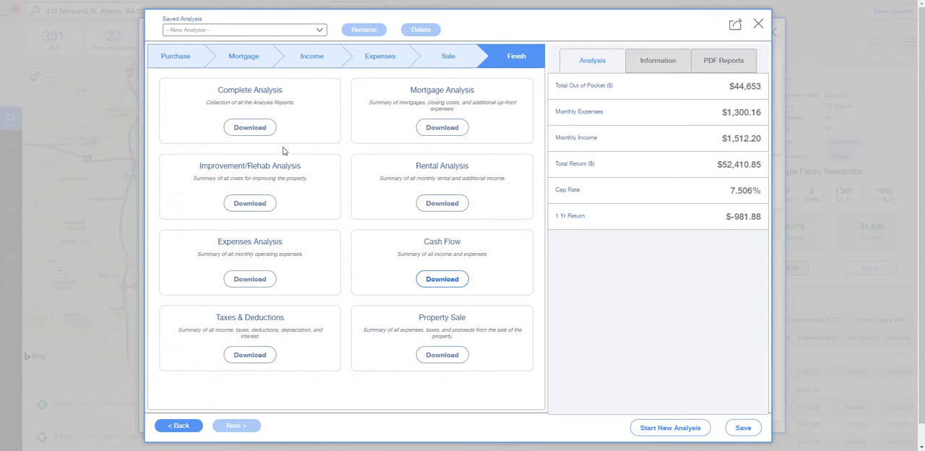
Download the Complete Analysis report, look through its sections in Nitro Pro, close it and return to the analysis
click(252, 129)
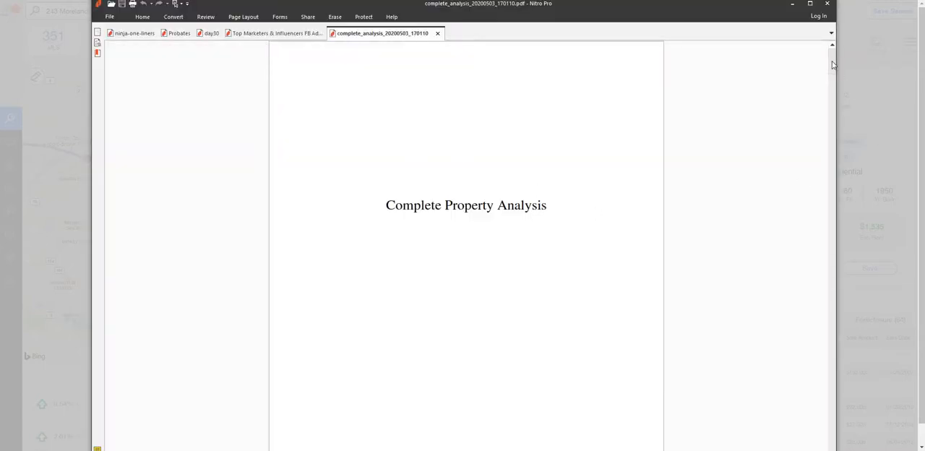
drag(832, 65, 829, 268)
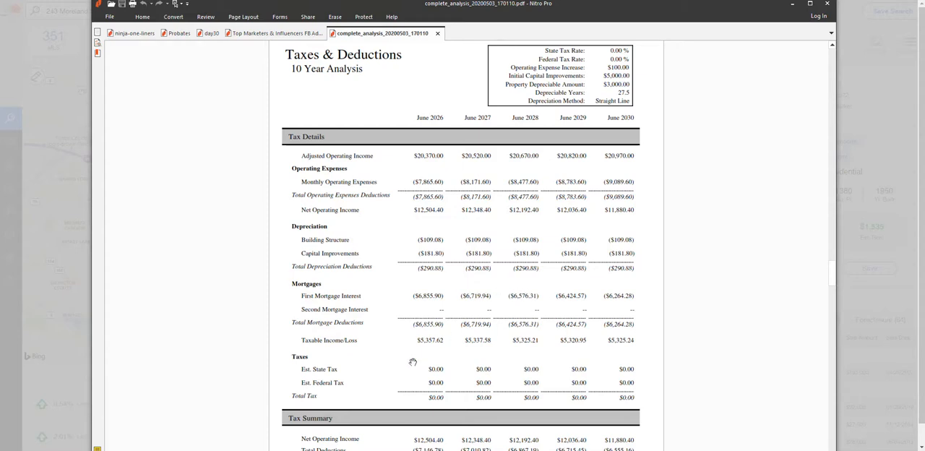
scroll(449, 356, down, 3)
scroll(450, 347, down, 3)
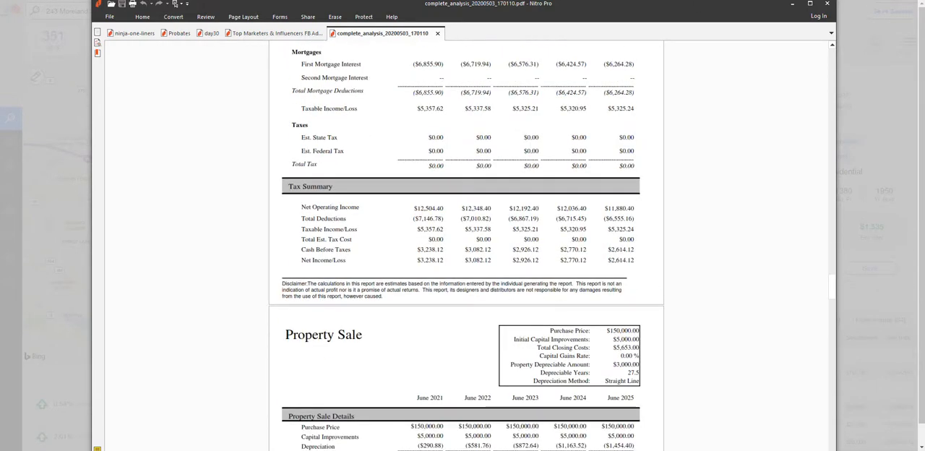
click(438, 34)
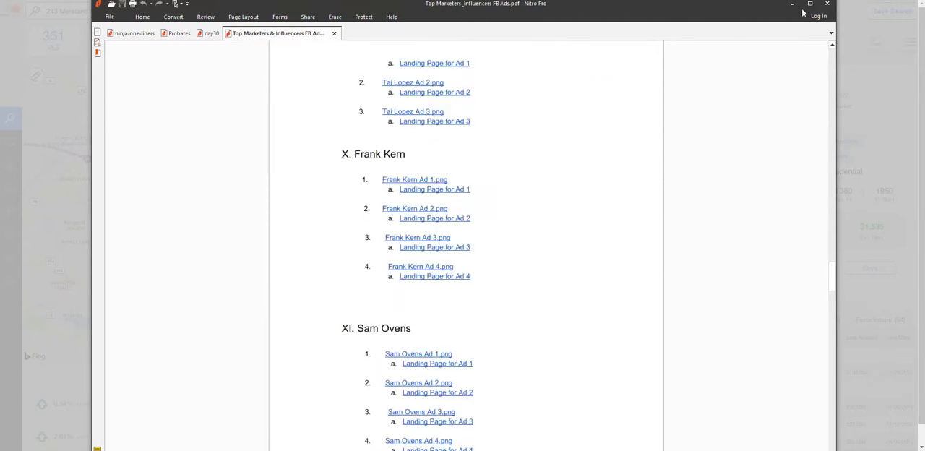
click(792, 4)
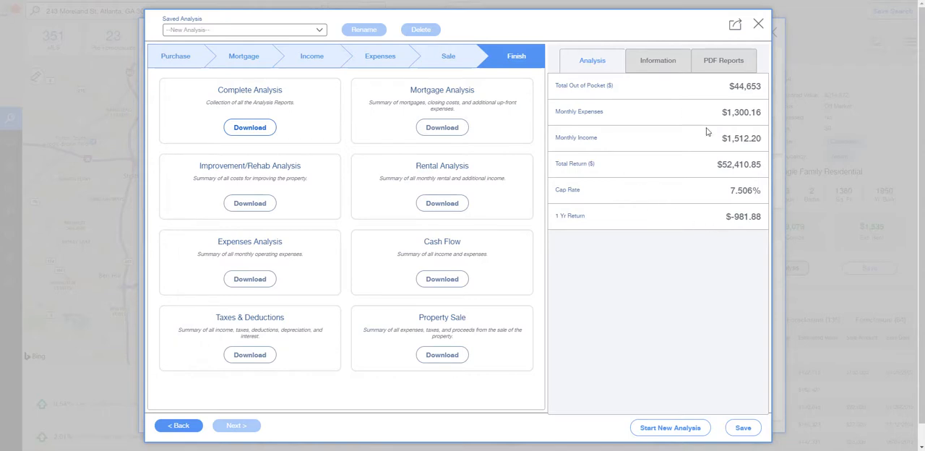
Review the list of PDF reports, the property information figures and the analysis summary for the investment
click(722, 63)
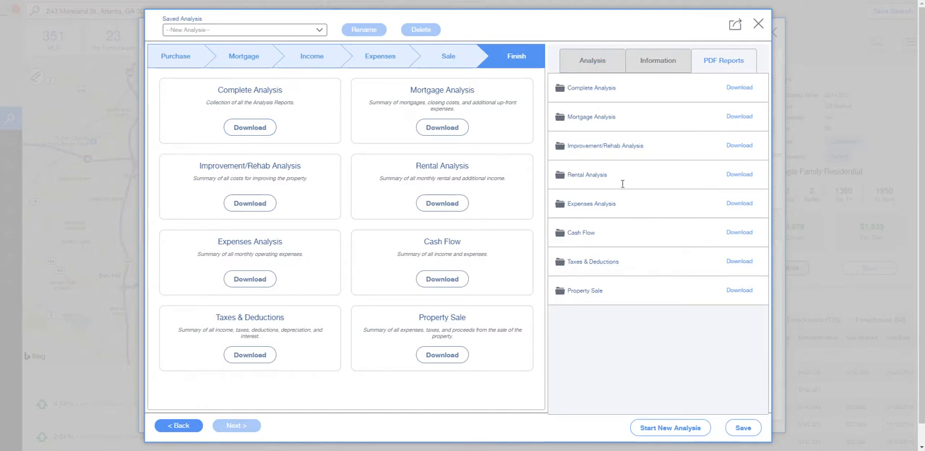
click(650, 61)
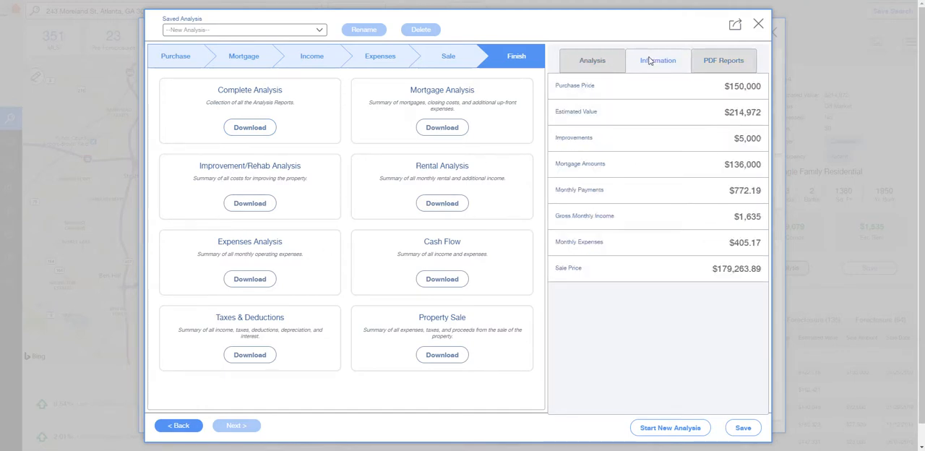
click(590, 62)
click(668, 68)
click(593, 65)
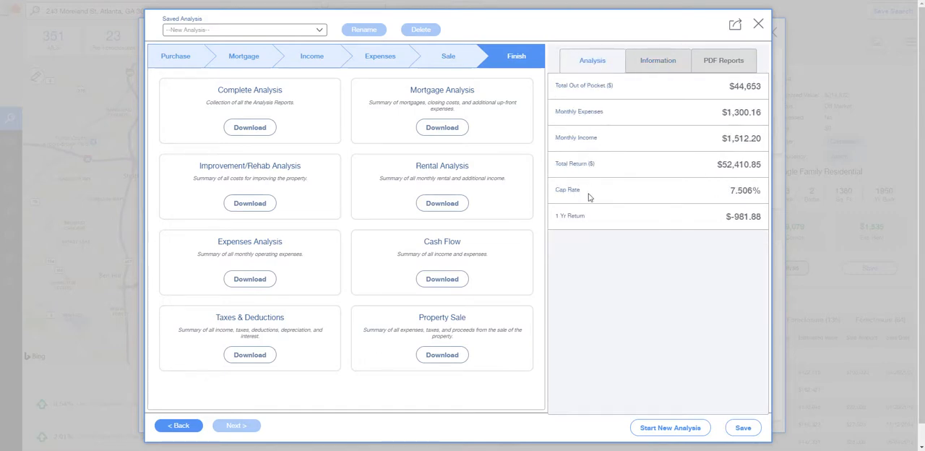